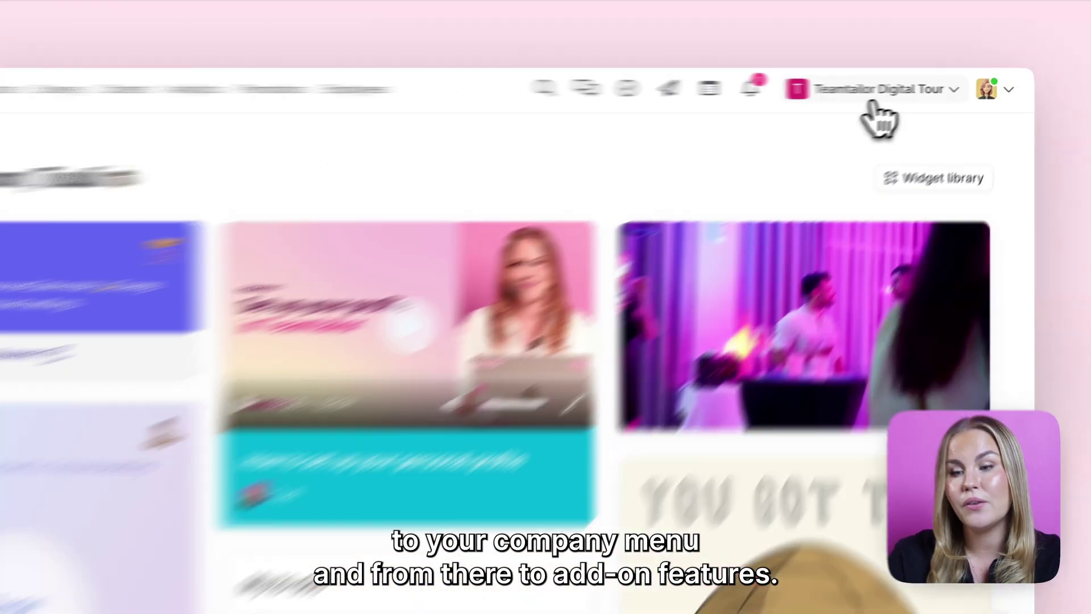
Activate the Interview kit add-on from the Add-on features page and close its details dialog
{"action": "left_click", "coordinate": [876, 92]}
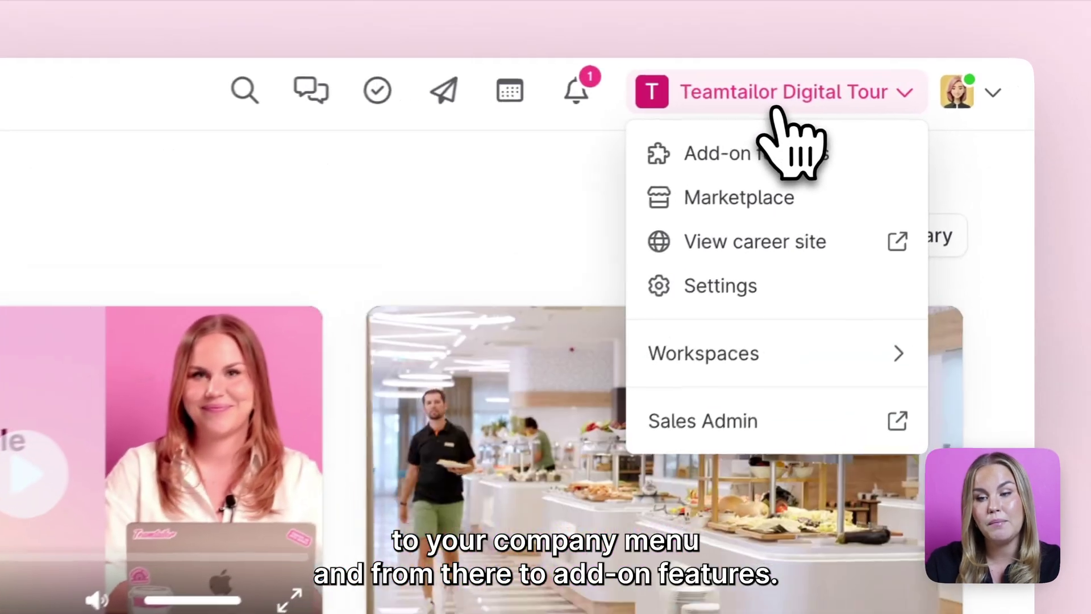
{"action": "left_click", "coordinate": [774, 145]}
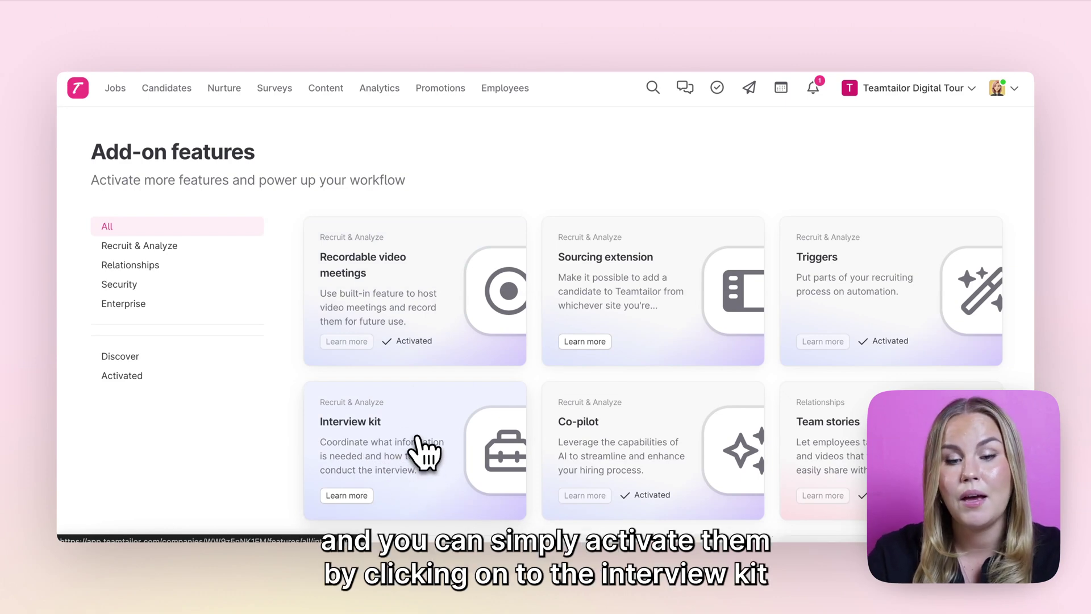
{"action": "left_click", "coordinate": [423, 453]}
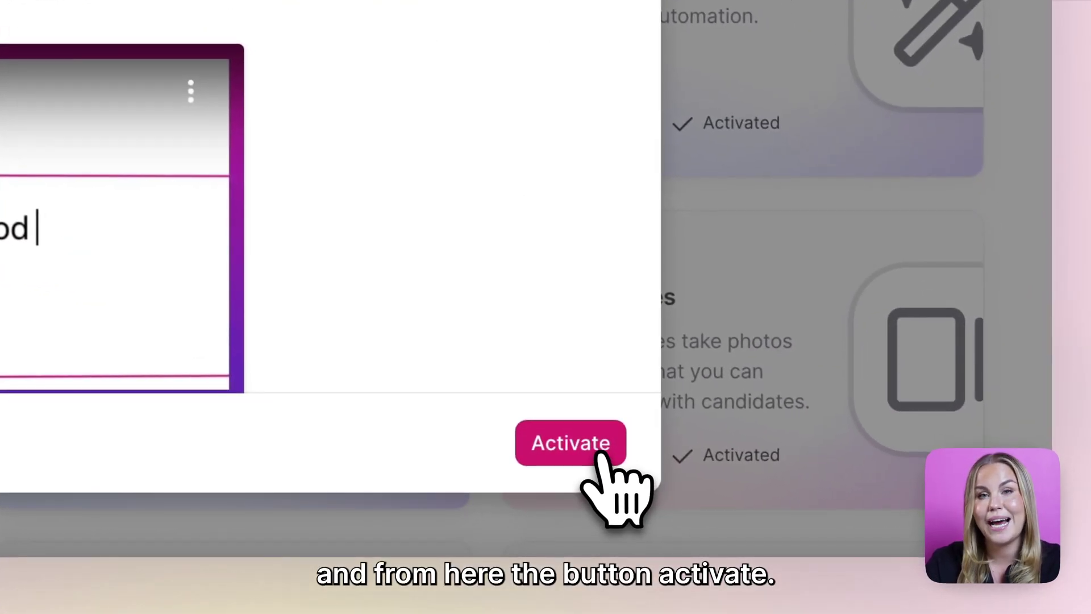
{"action": "left_click", "coordinate": [591, 449]}
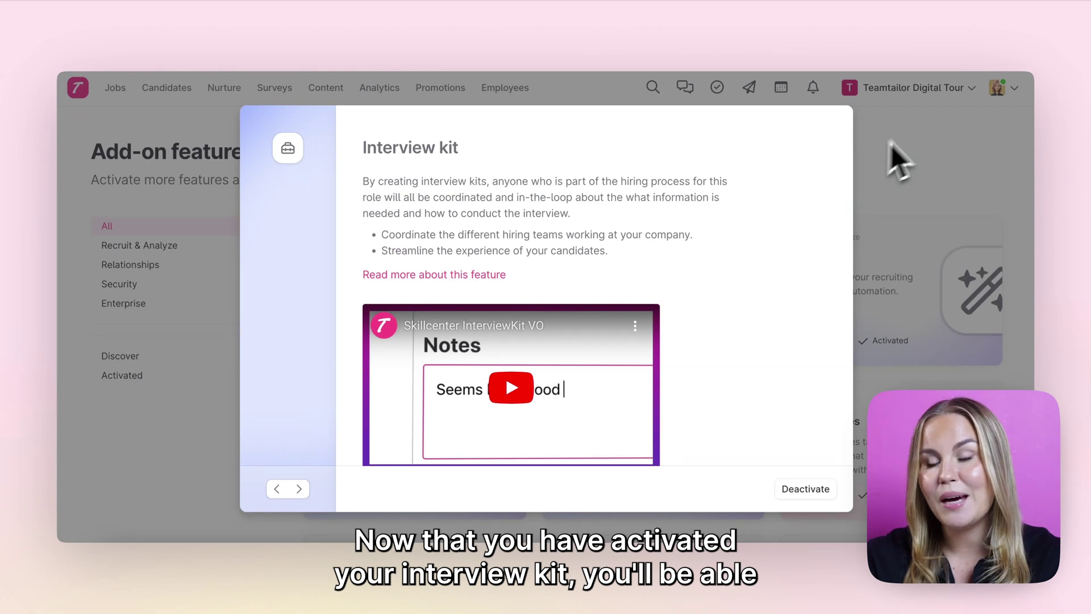
{"action": "left_click", "coordinate": [939, 134]}
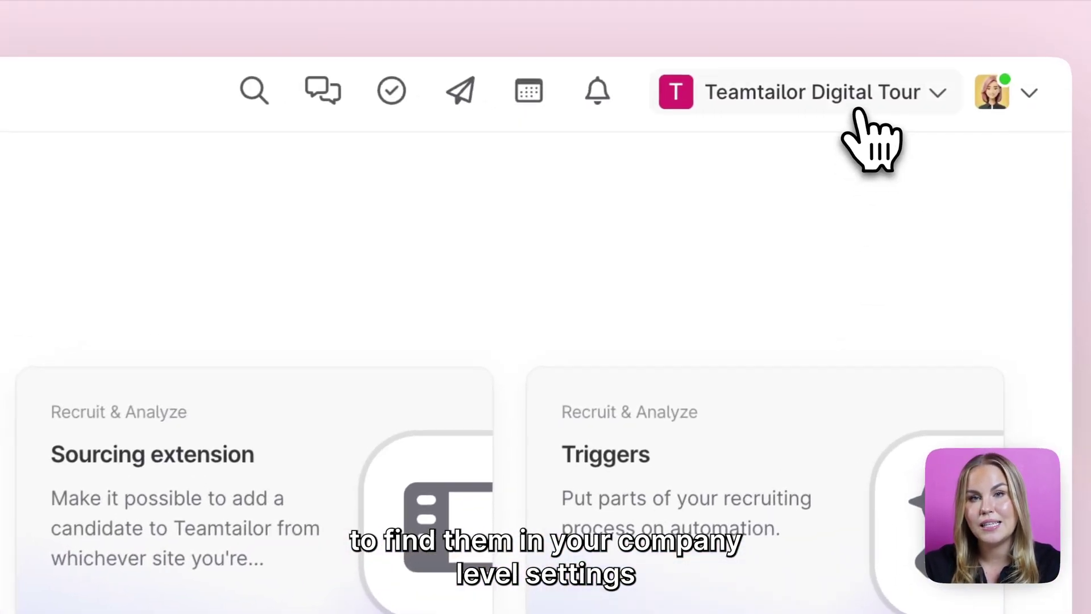
Go to company Settings and open the Interview kits section under Recruitment
{"action": "left_click", "coordinate": [858, 111]}
{"action": "left_click", "coordinate": [795, 304]}
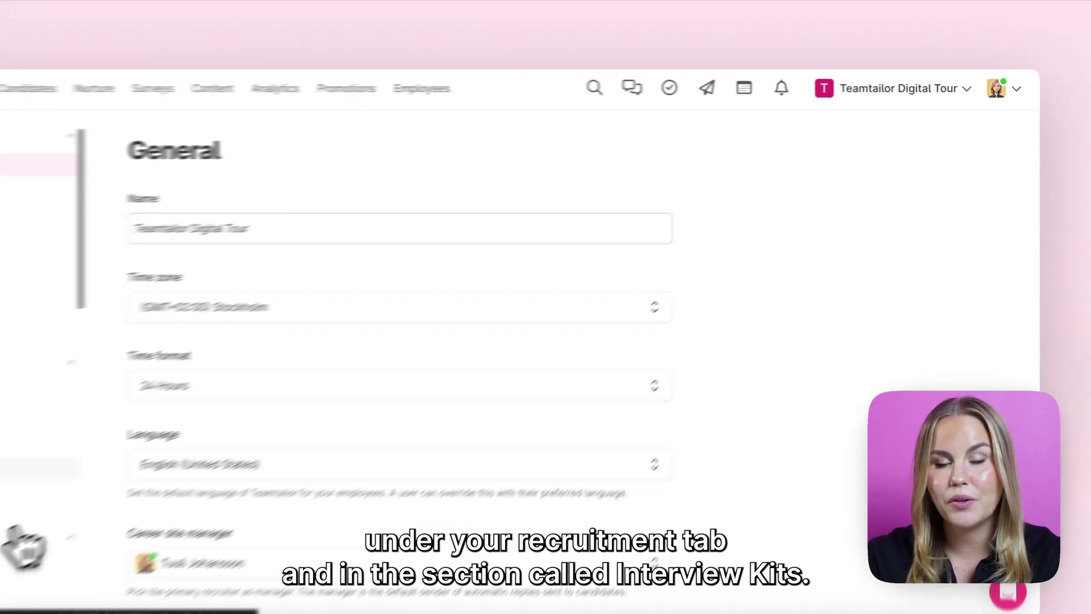
{"action": "scroll", "coordinate": [23, 545], "scroll_direction": "down", "scroll_amount": 2}
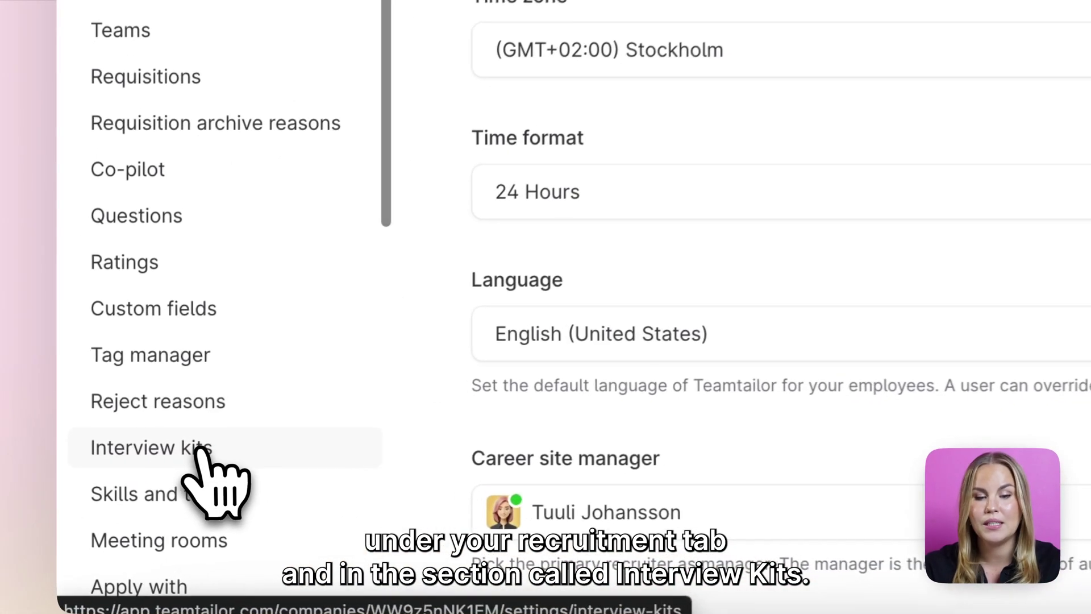
{"action": "left_click", "coordinate": [200, 447]}
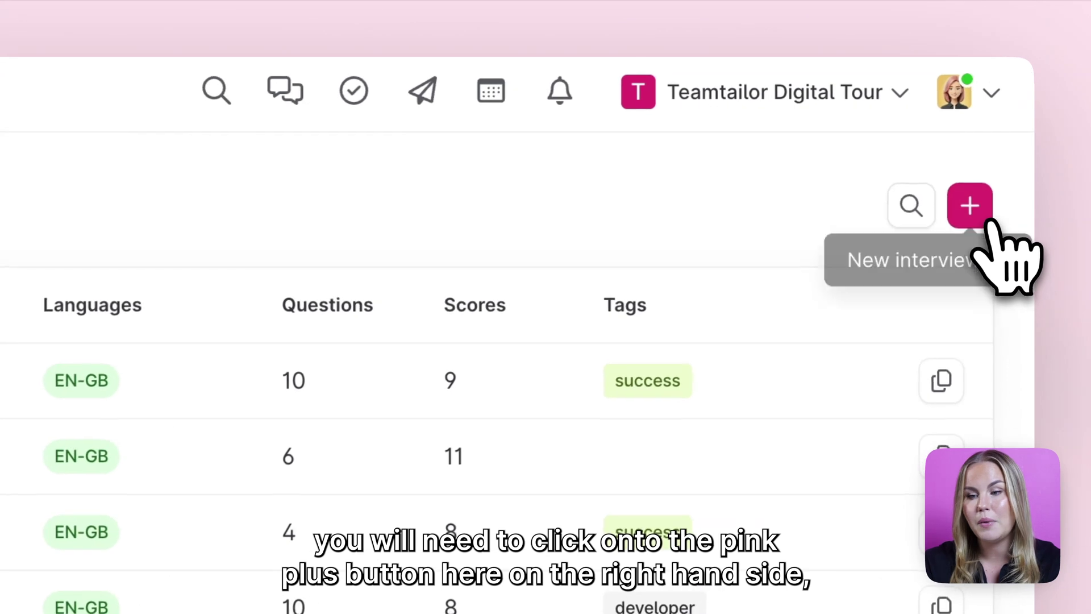
Start a new interview kit and review its blank Name, Instructions and skills fields
{"action": "left_click", "coordinate": [978, 221]}
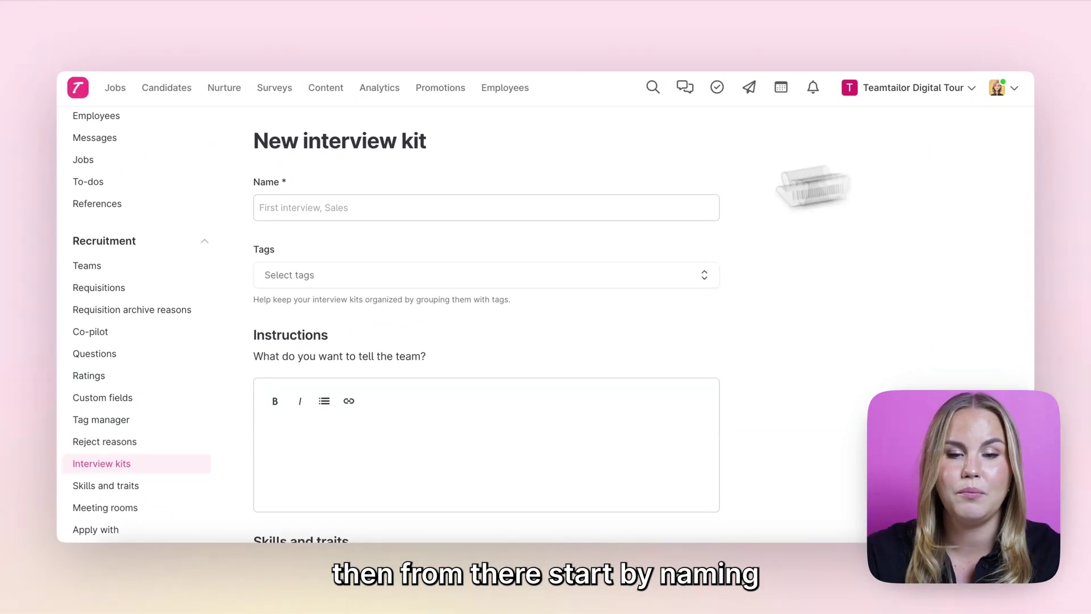
{"action": "left_click", "coordinate": [280, 210]}
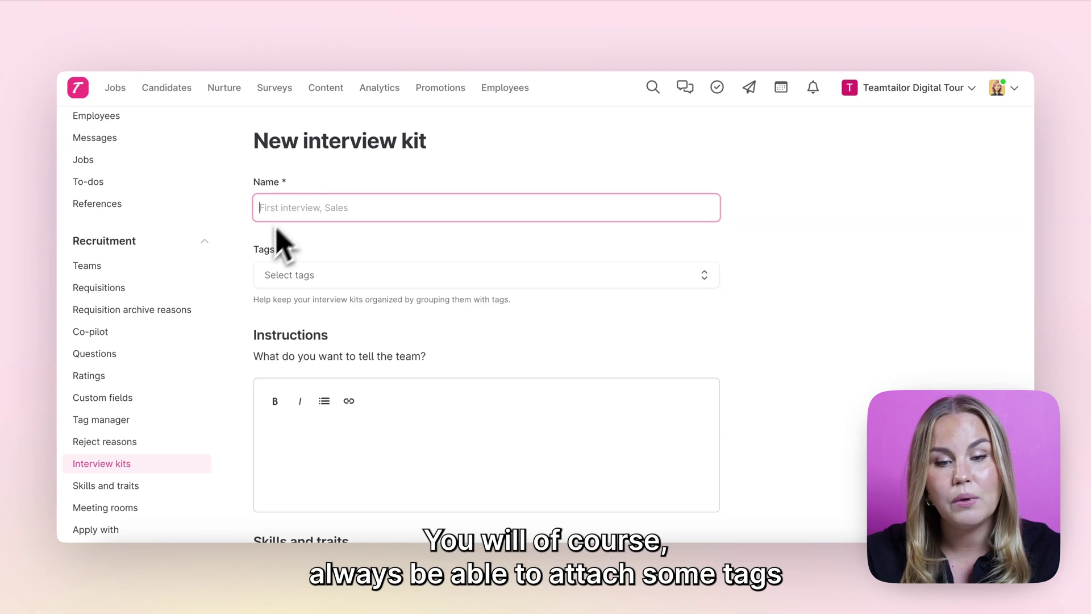
{"action": "left_click", "coordinate": [237, 299]}
{"action": "scroll", "coordinate": [239, 293], "scroll_direction": "down", "scroll_amount": 1}
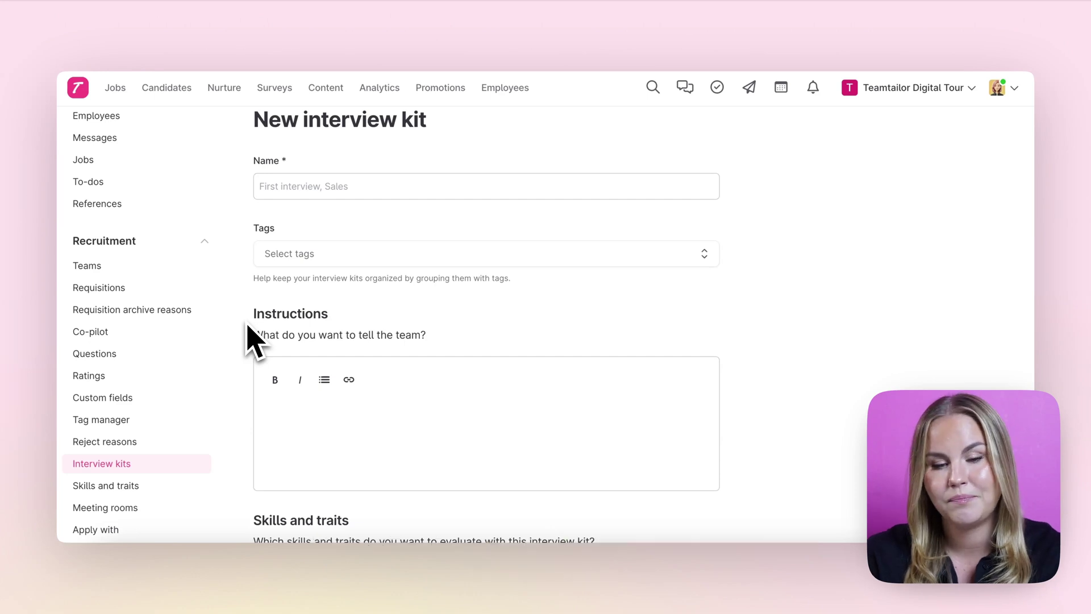
{"action": "scroll", "coordinate": [251, 336], "scroll_direction": "down", "scroll_amount": 4}
{"action": "left_click", "coordinate": [289, 328]}
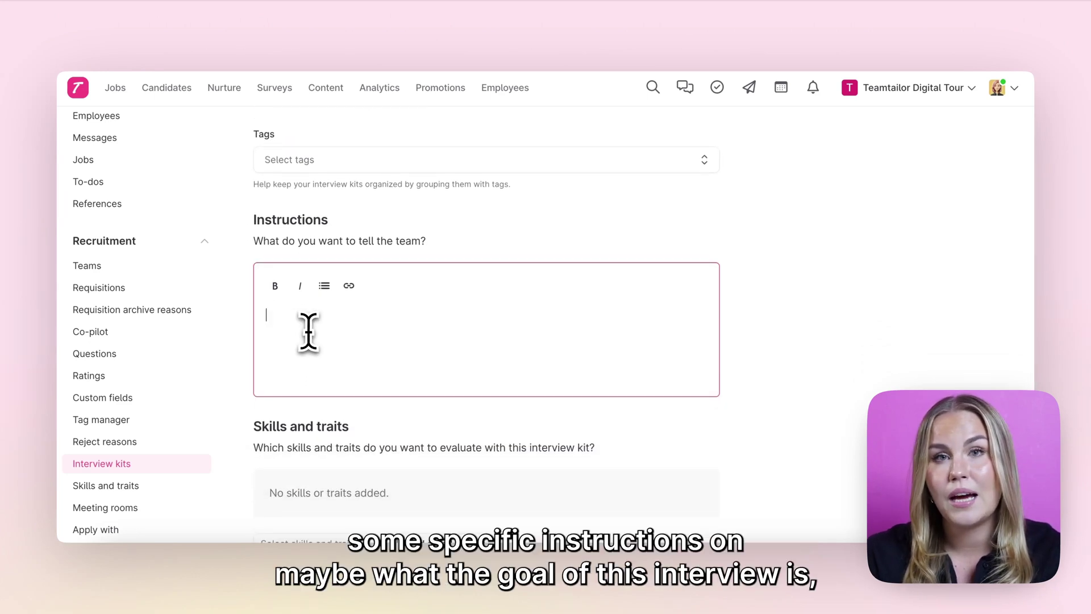
{"action": "scroll", "coordinate": [308, 332], "scroll_direction": "down", "scroll_amount": 1}
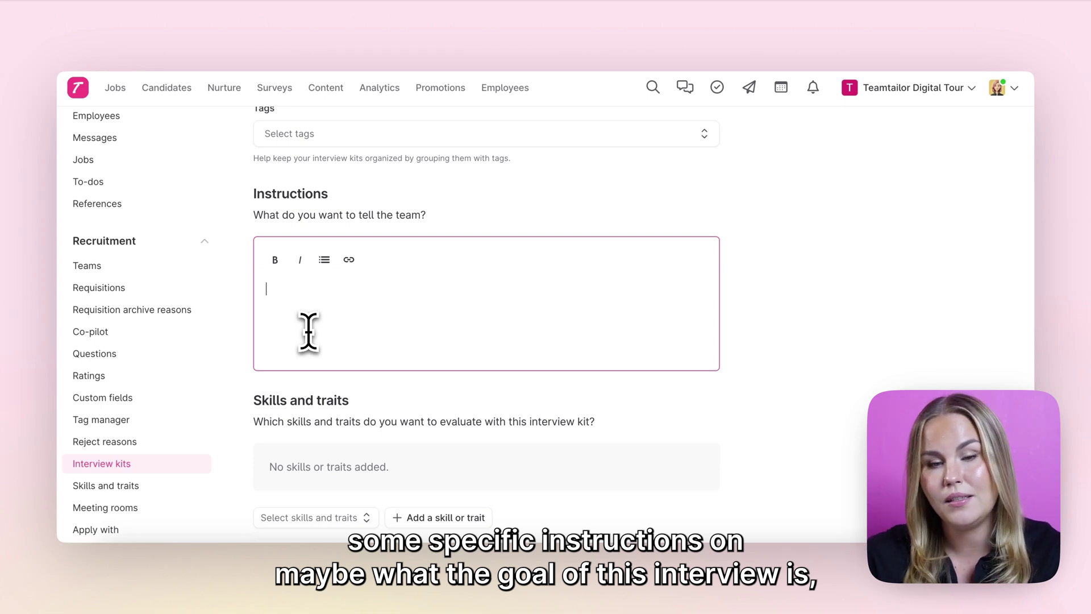
{"action": "scroll", "coordinate": [261, 418], "scroll_direction": "down", "scroll_amount": 4}
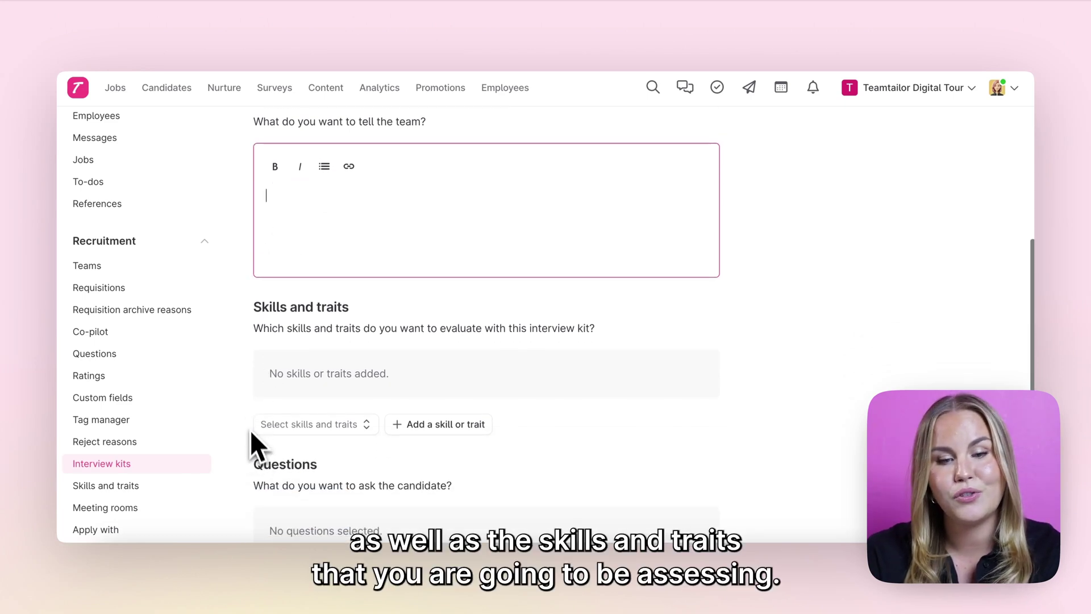
{"action": "left_click", "coordinate": [248, 402]}
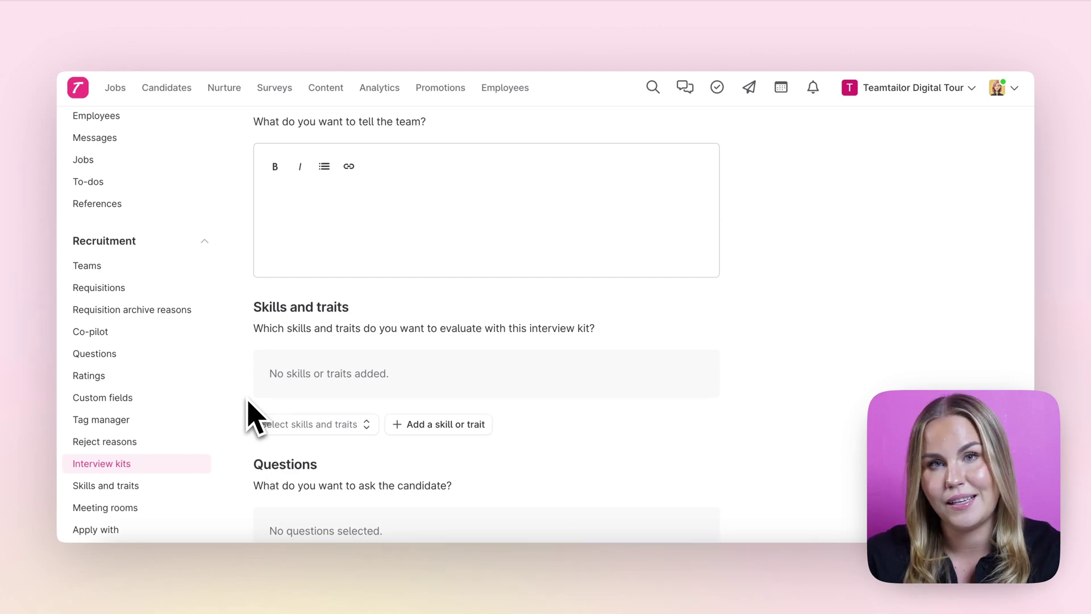
{"action": "scroll", "coordinate": [250, 406], "scroll_direction": "down", "scroll_amount": 2}
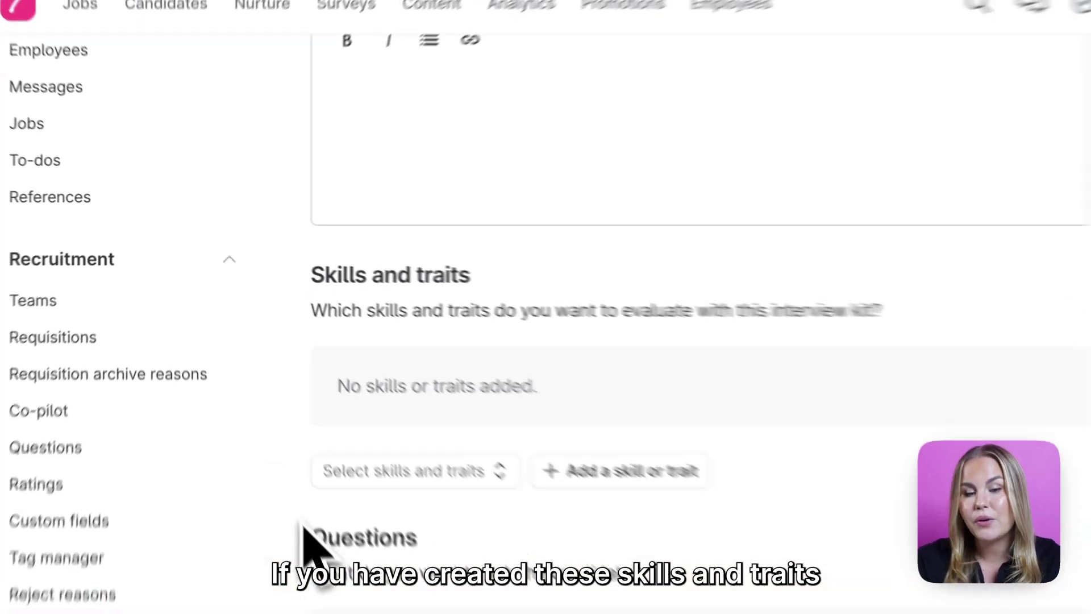
Add Account management, Adaptability, Ambitious and Committed to the interview kit
{"action": "left_click", "coordinate": [476, 535]}
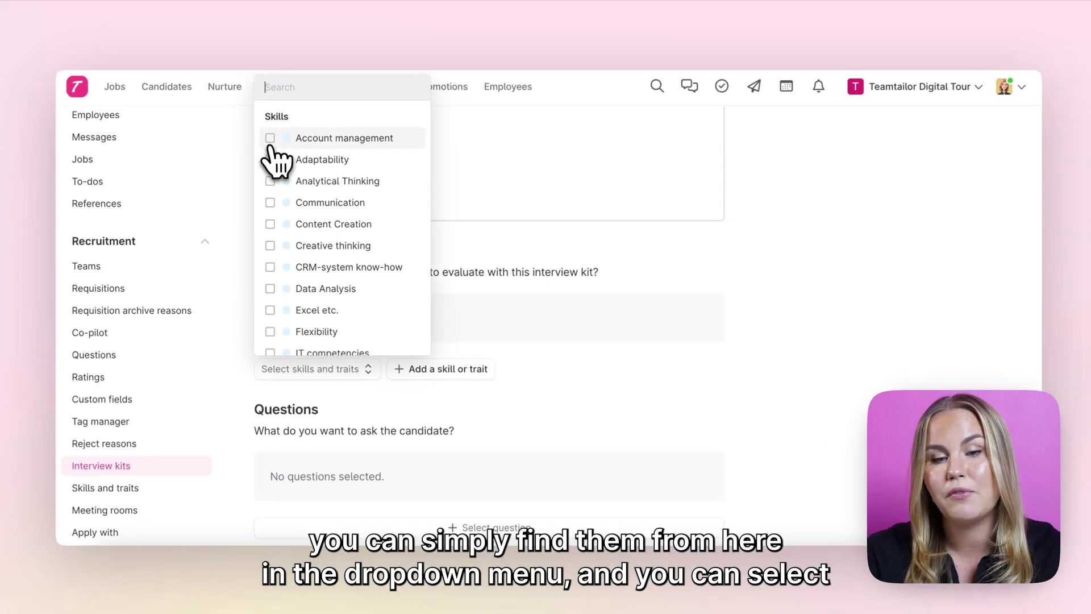
{"action": "left_click", "coordinate": [371, 63]}
{"action": "left_click", "coordinate": [270, 160]}
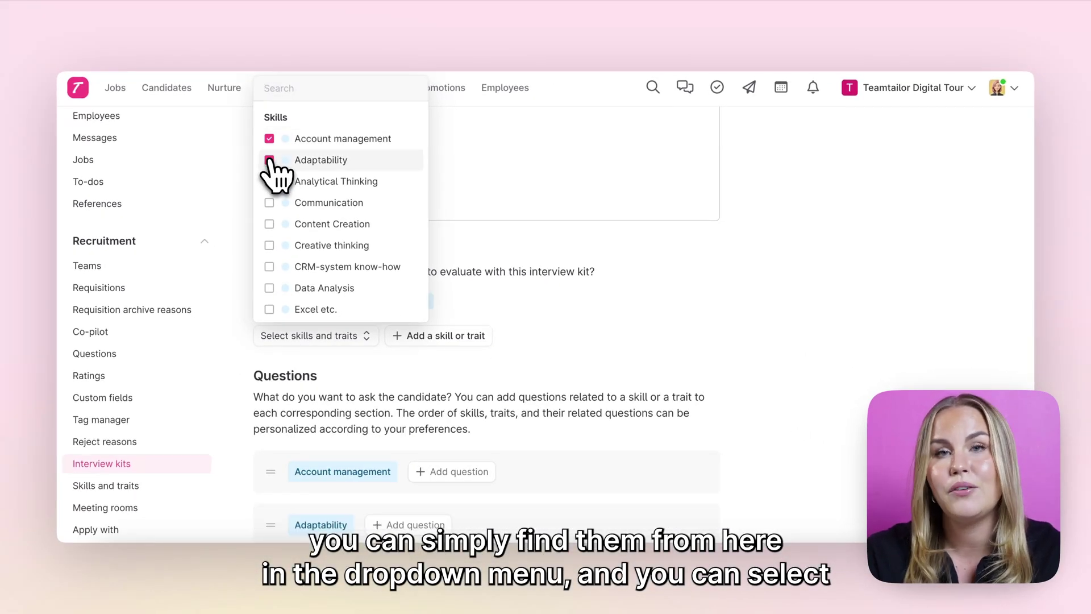
{"action": "scroll", "coordinate": [287, 244], "scroll_direction": "down", "scroll_amount": 6}
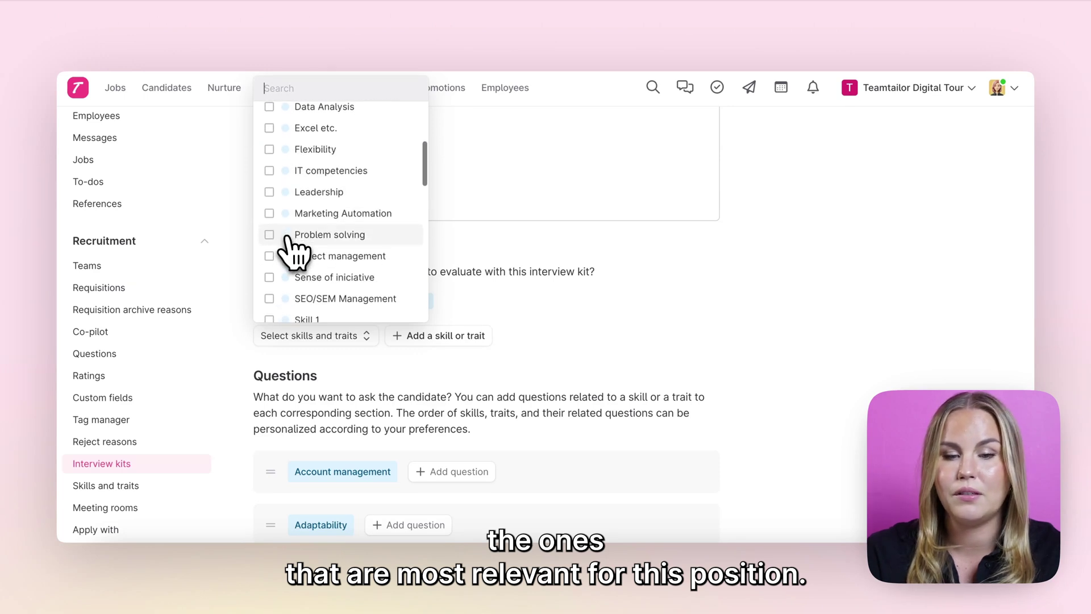
{"action": "scroll", "coordinate": [290, 250], "scroll_direction": "down", "scroll_amount": 8}
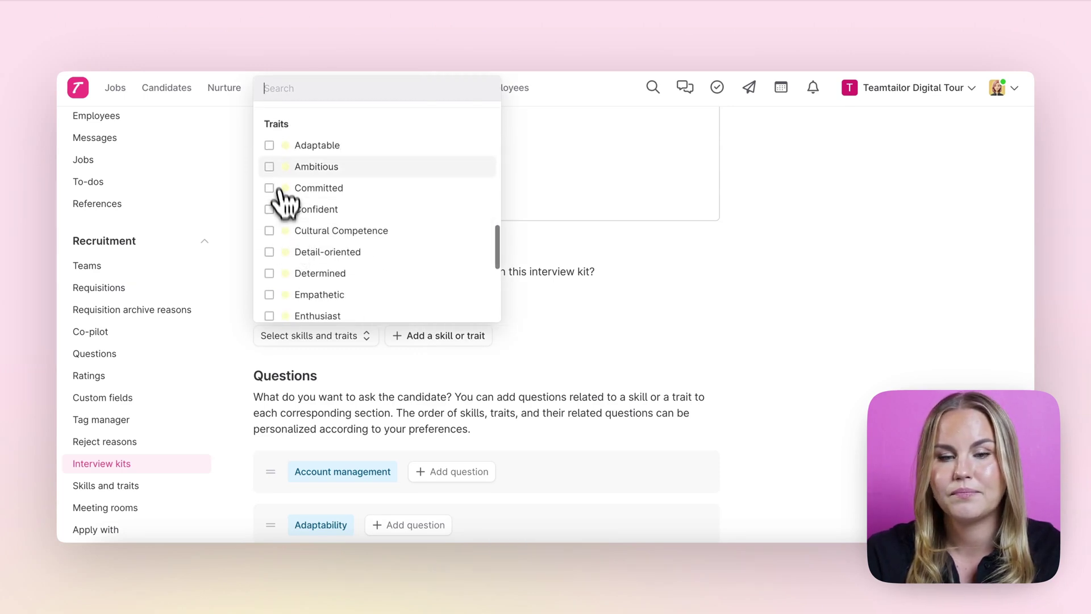
{"action": "left_click", "coordinate": [269, 166]}
{"action": "left_click", "coordinate": [271, 188]}
{"action": "left_click", "coordinate": [374, 376]}
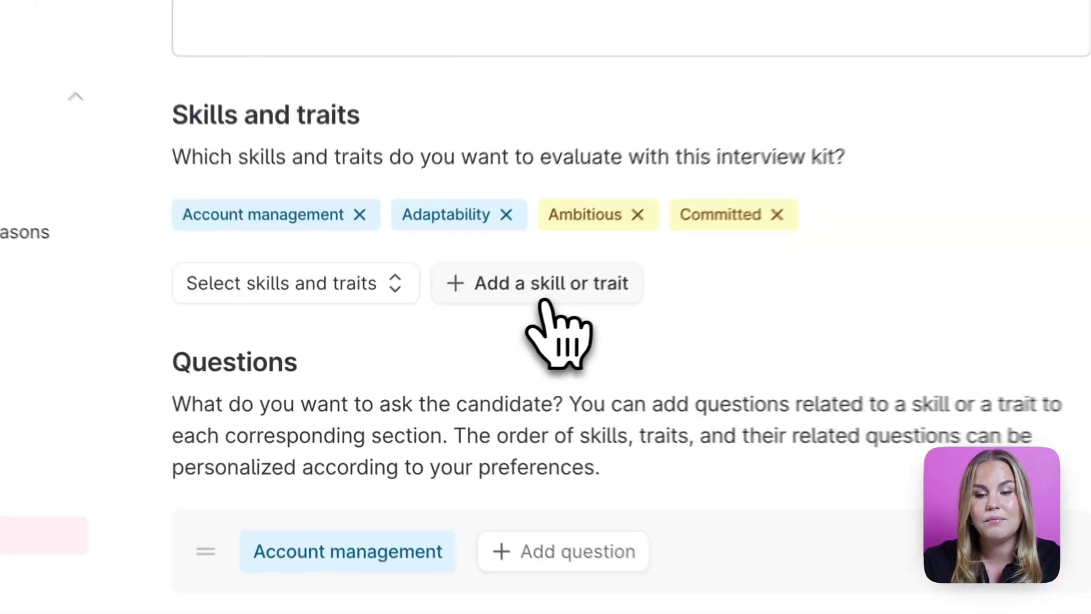
Try the 'Add a skill or trait' form, toggling between Trait and Skill
{"action": "left_click", "coordinate": [452, 339]}
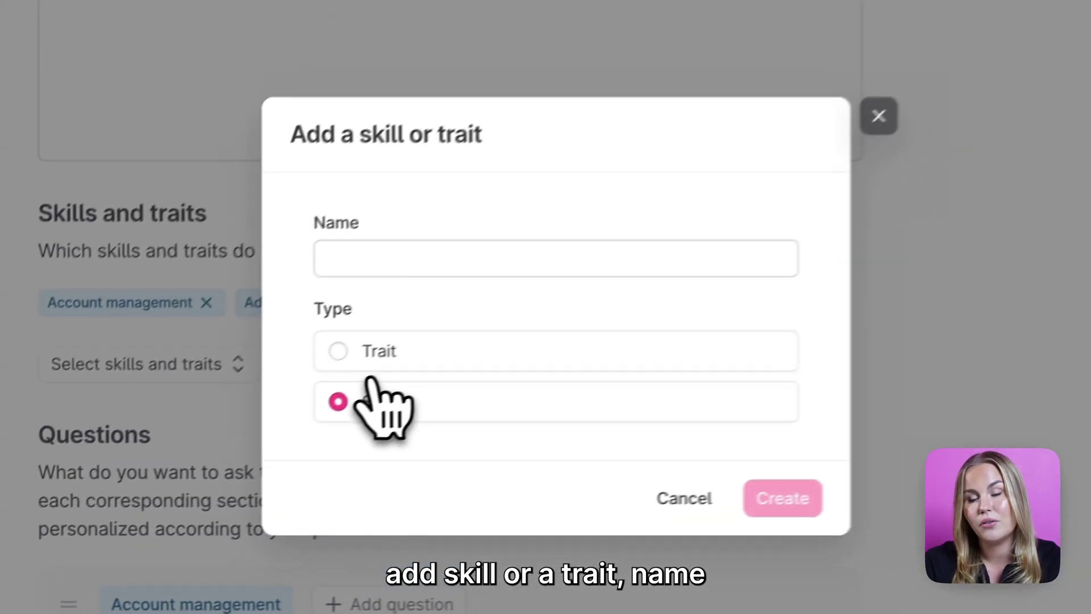
{"action": "left_click", "coordinate": [349, 280]}
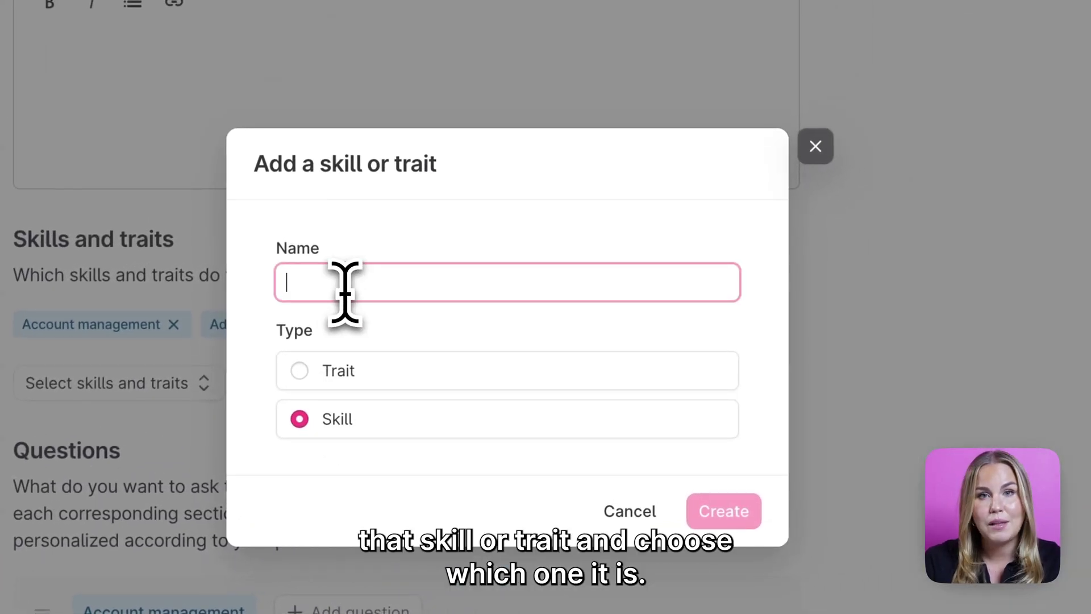
{"action": "left_click", "coordinate": [327, 377]}
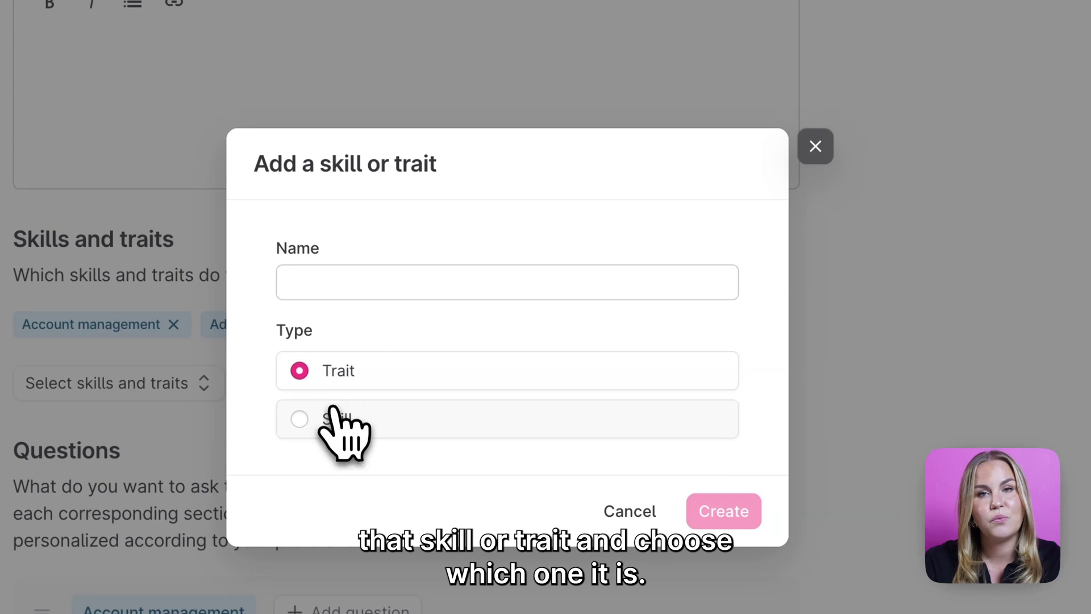
{"action": "left_click", "coordinate": [334, 414]}
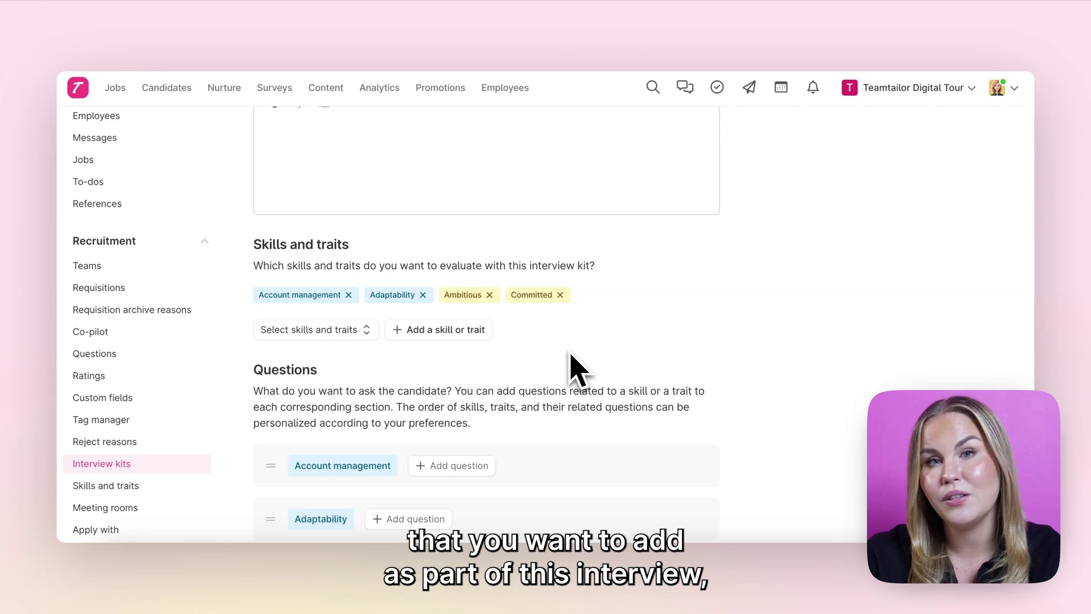
Attach the client retention and satisfaction question to Account management and finish the kit
{"action": "scroll", "coordinate": [577, 370], "scroll_direction": "down", "scroll_amount": 4}
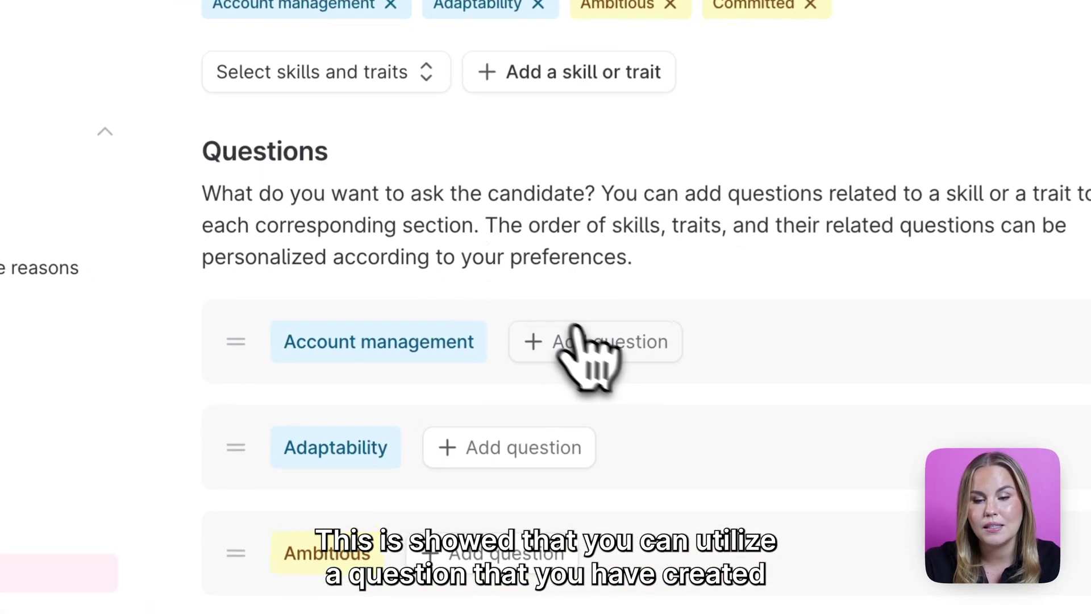
{"action": "left_click", "coordinate": [452, 348]}
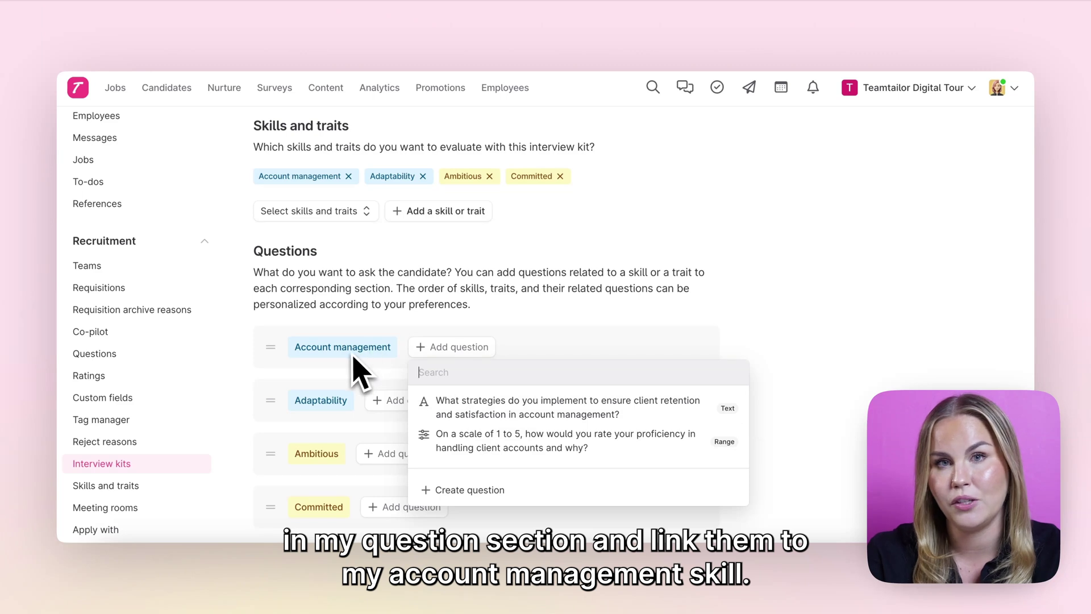
{"action": "left_click", "coordinate": [465, 408]}
{"action": "scroll", "coordinate": [467, 408], "scroll_direction": "down", "scroll_amount": 5}
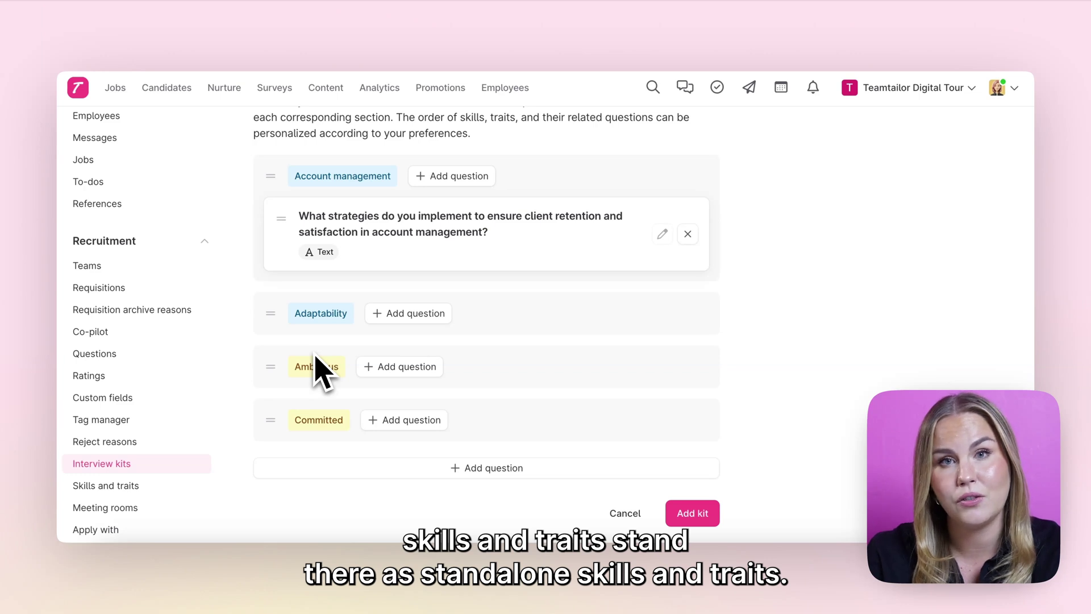
{"action": "left_click", "coordinate": [465, 468]}
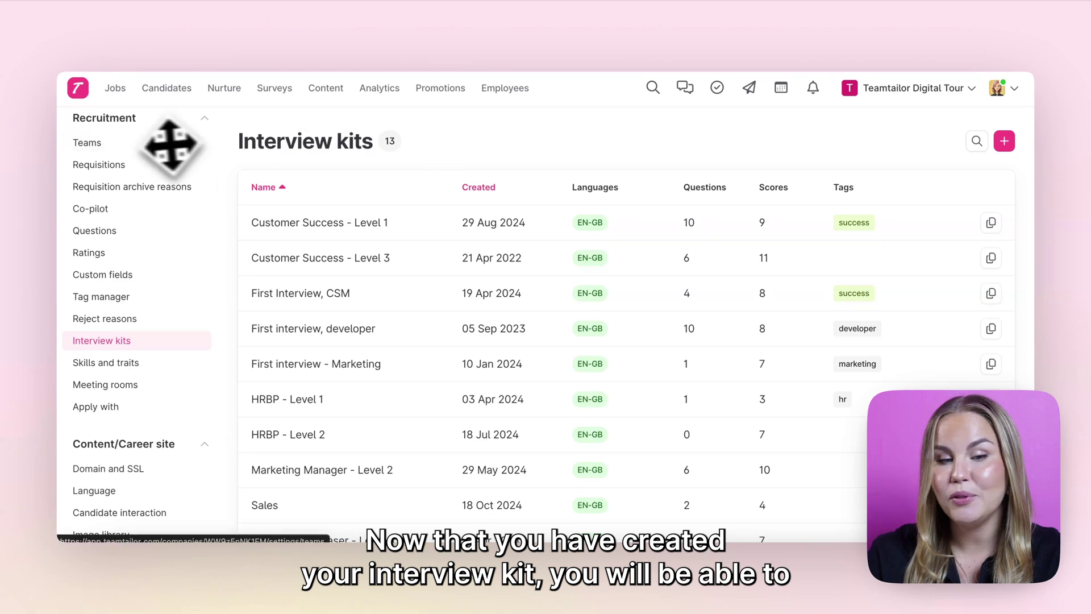
Edit the Marketing Manager job from the Jobs list and open its Evaluation step
{"action": "left_click", "coordinate": [117, 88]}
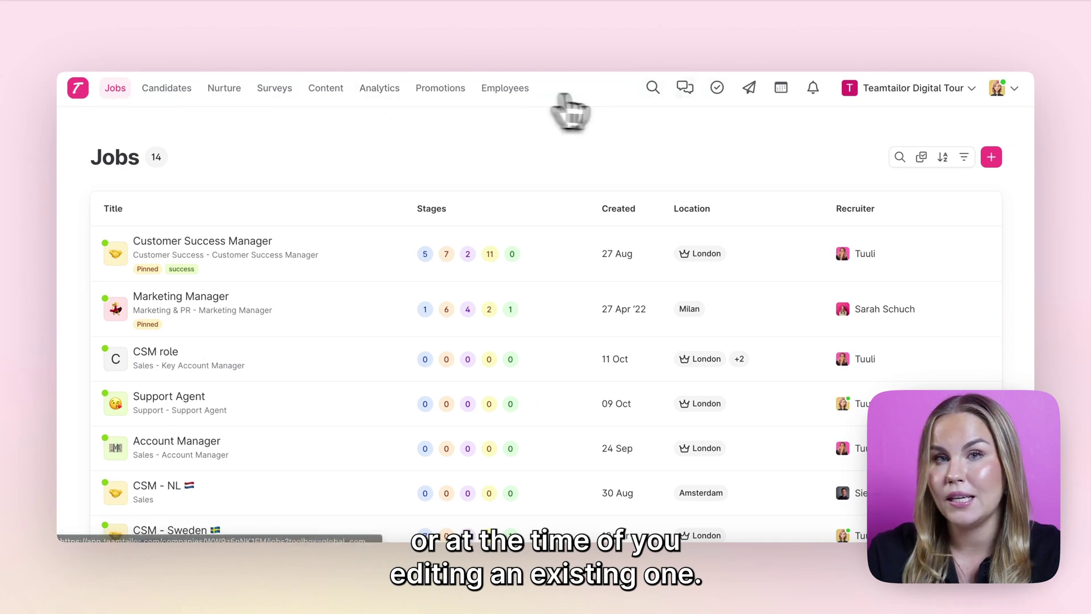
{"action": "mouse_move", "coordinate": [1001, 297]}
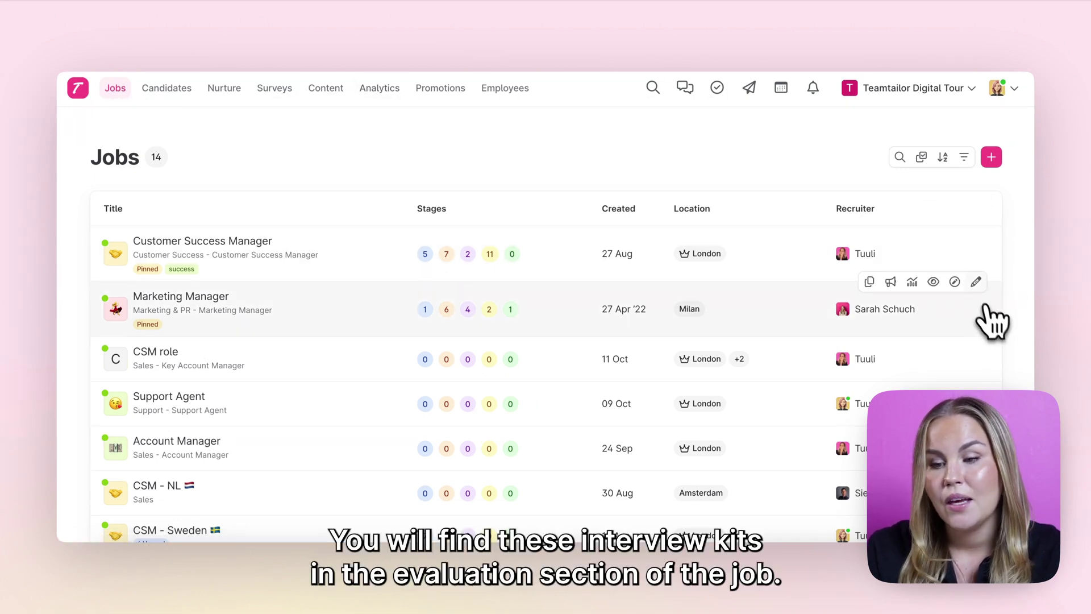
{"action": "left_click", "coordinate": [976, 281]}
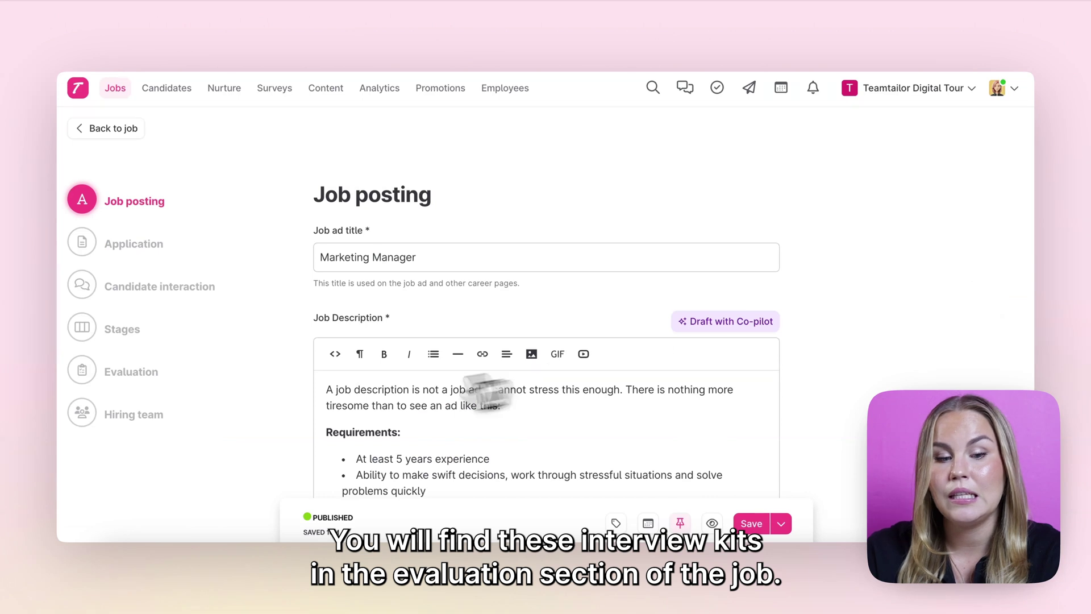
{"action": "left_click", "coordinate": [103, 379]}
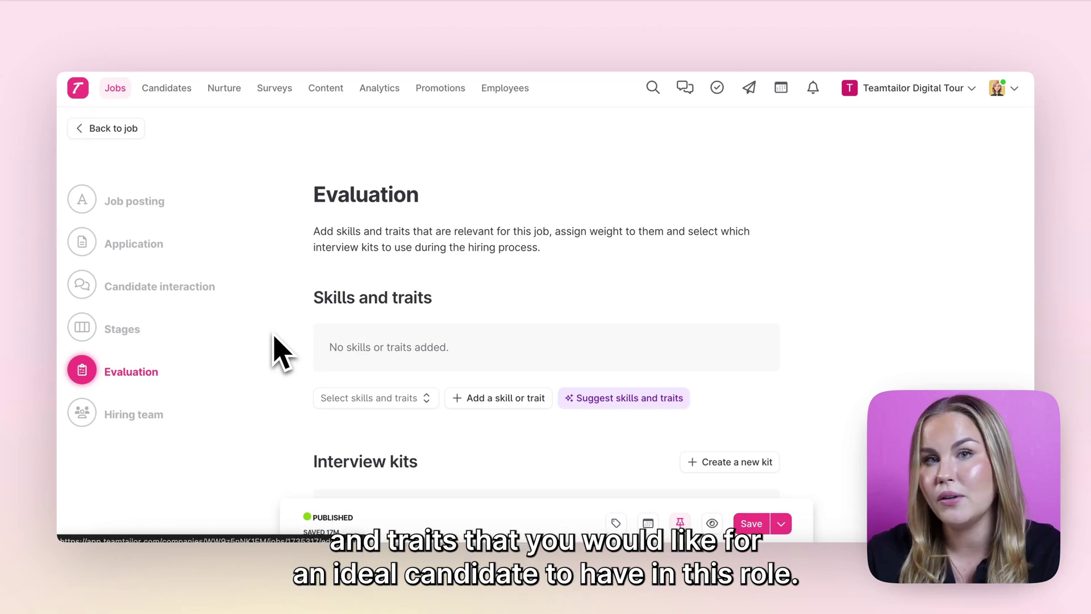
Add Account management, Adaptability, Adaptable and Ambitious to the Marketing Manager job's evaluation
{"action": "left_click", "coordinate": [370, 397]}
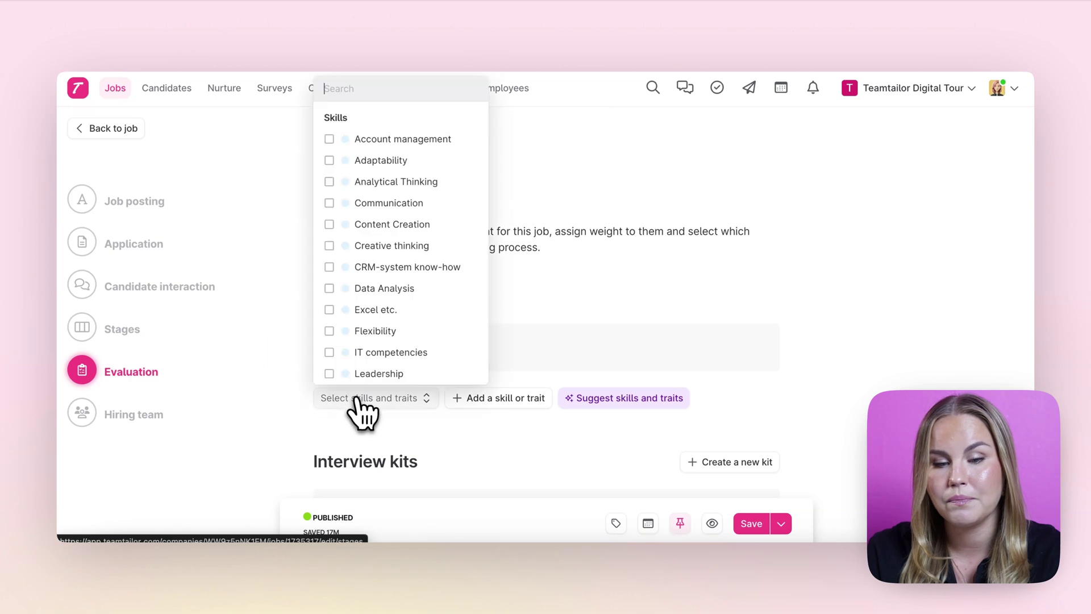
{"action": "left_click", "coordinate": [380, 139]}
{"action": "left_click", "coordinate": [385, 160]}
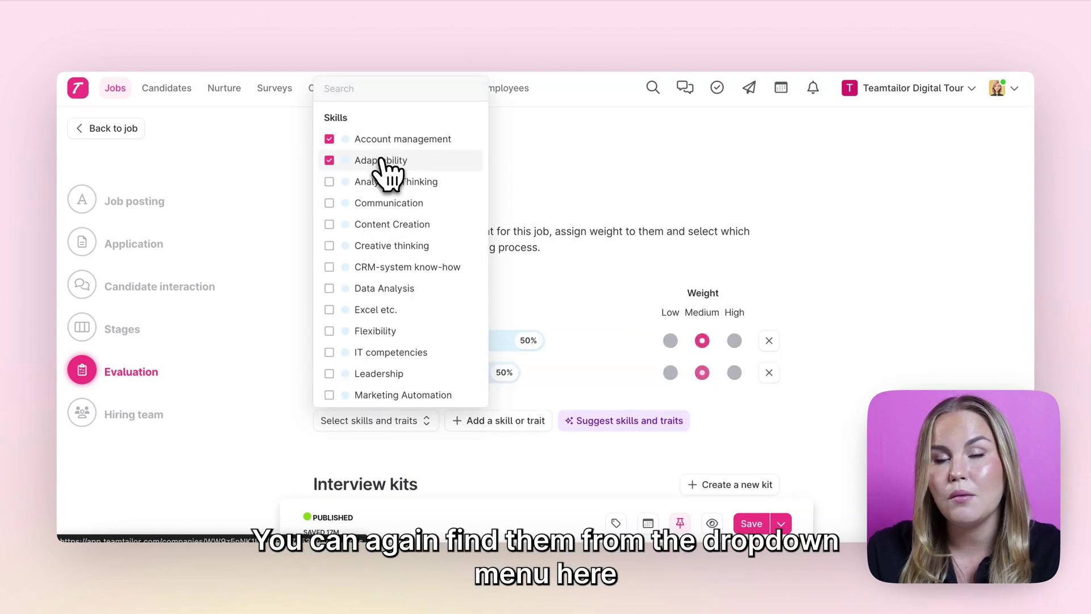
{"action": "scroll", "coordinate": [389, 275], "scroll_direction": "down", "scroll_amount": 5}
{"action": "scroll", "coordinate": [391, 272], "scroll_direction": "down", "scroll_amount": 3}
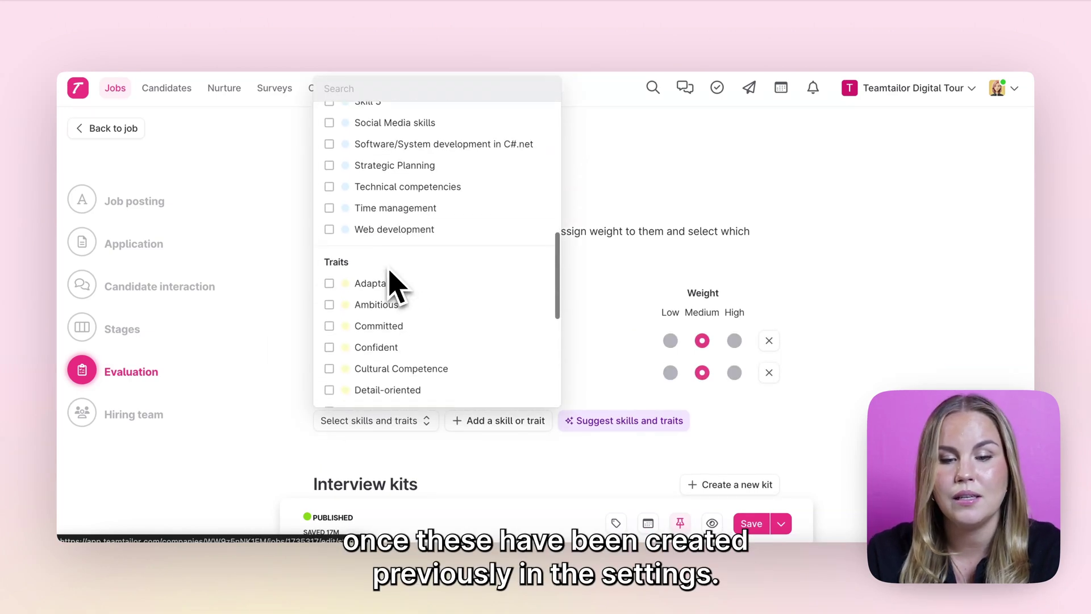
{"action": "left_click", "coordinate": [384, 250]}
{"action": "left_click", "coordinate": [391, 273]}
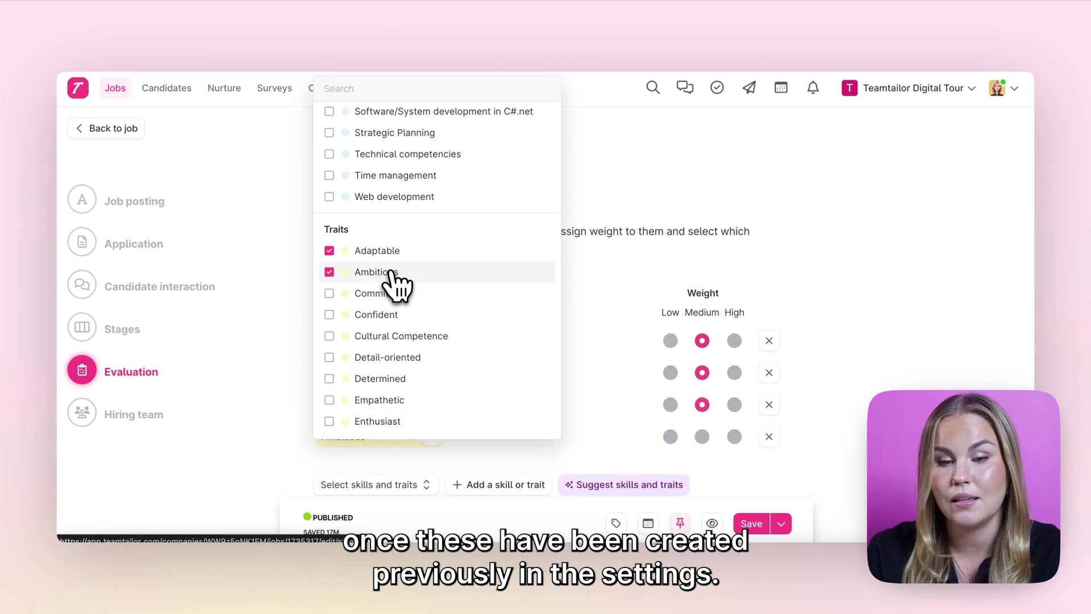
{"action": "left_click", "coordinate": [628, 262]}
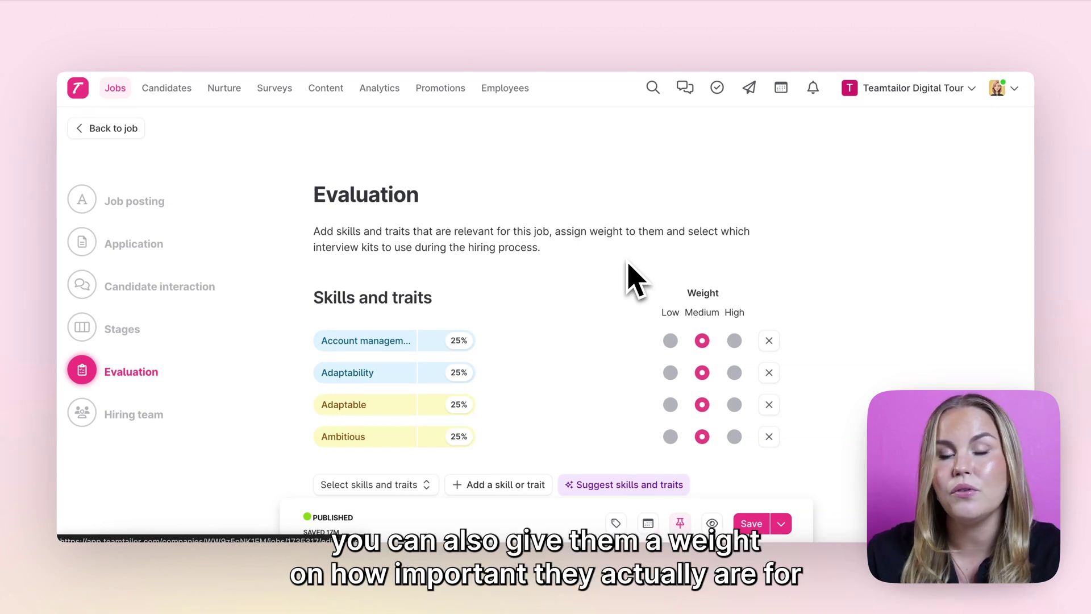
Weight Account management Low (10%) and Adaptability High (40%)
{"action": "left_click", "coordinate": [671, 341]}
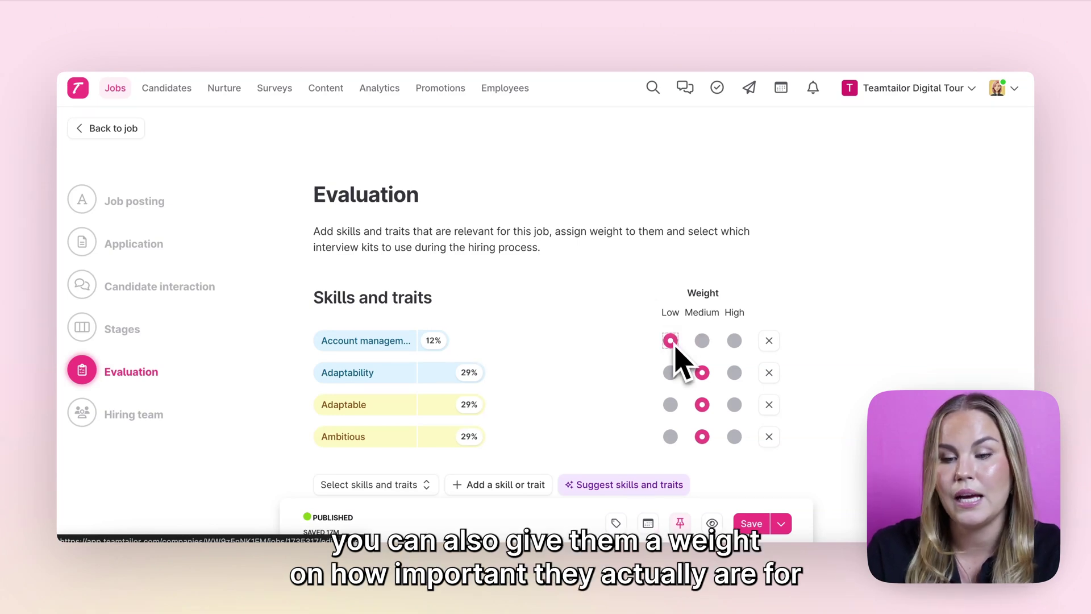
{"action": "left_click", "coordinate": [734, 373]}
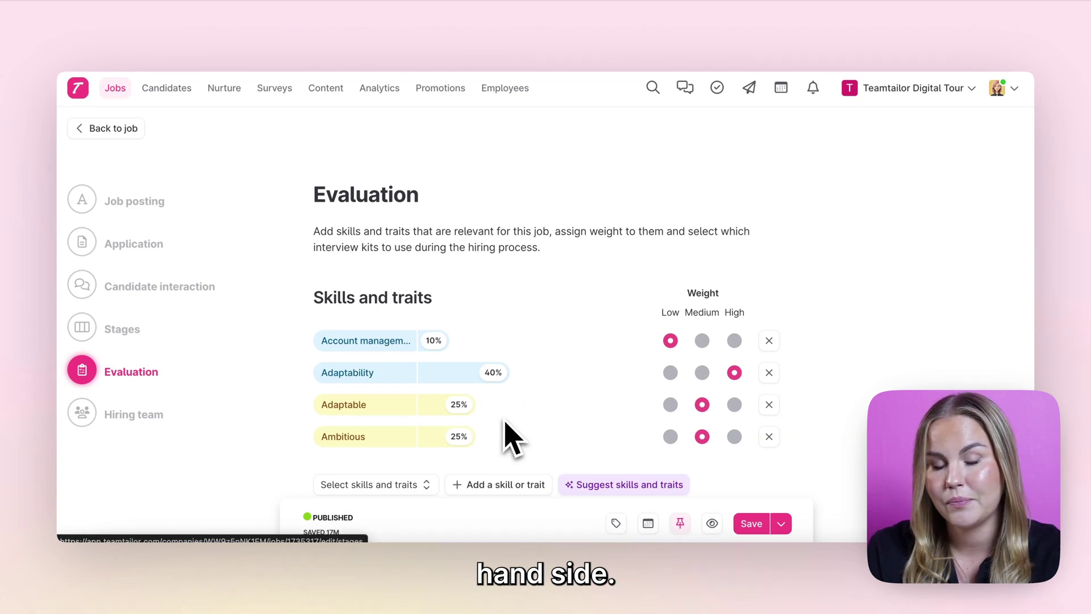
Select the Customer Success - Level 1 and Sales interview kits for the job
{"action": "scroll", "coordinate": [585, 445], "scroll_direction": "down", "scroll_amount": 3}
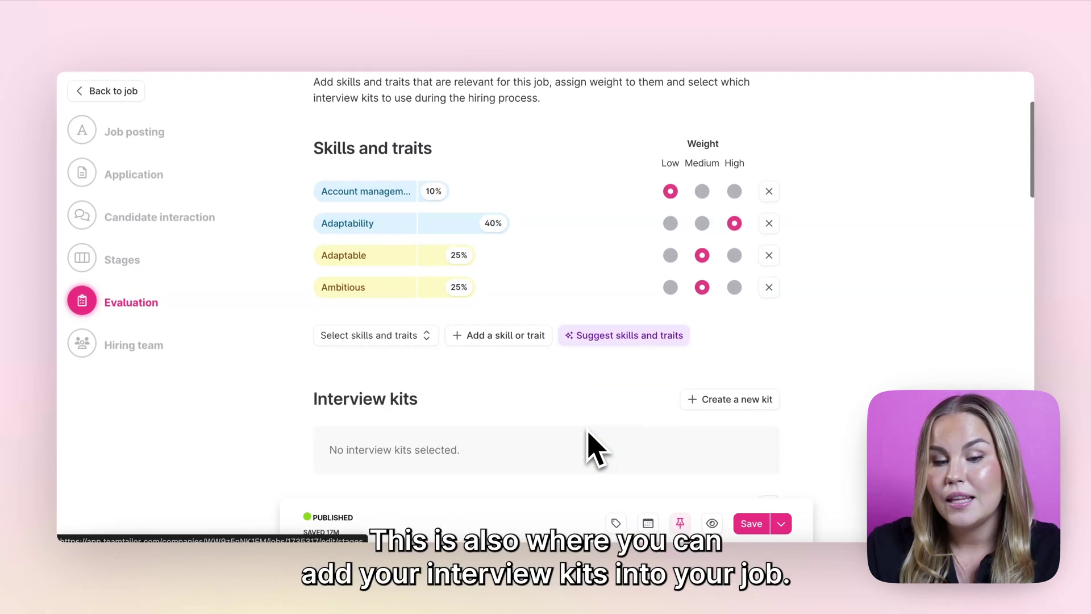
{"action": "scroll", "coordinate": [591, 449], "scroll_direction": "down", "scroll_amount": 3}
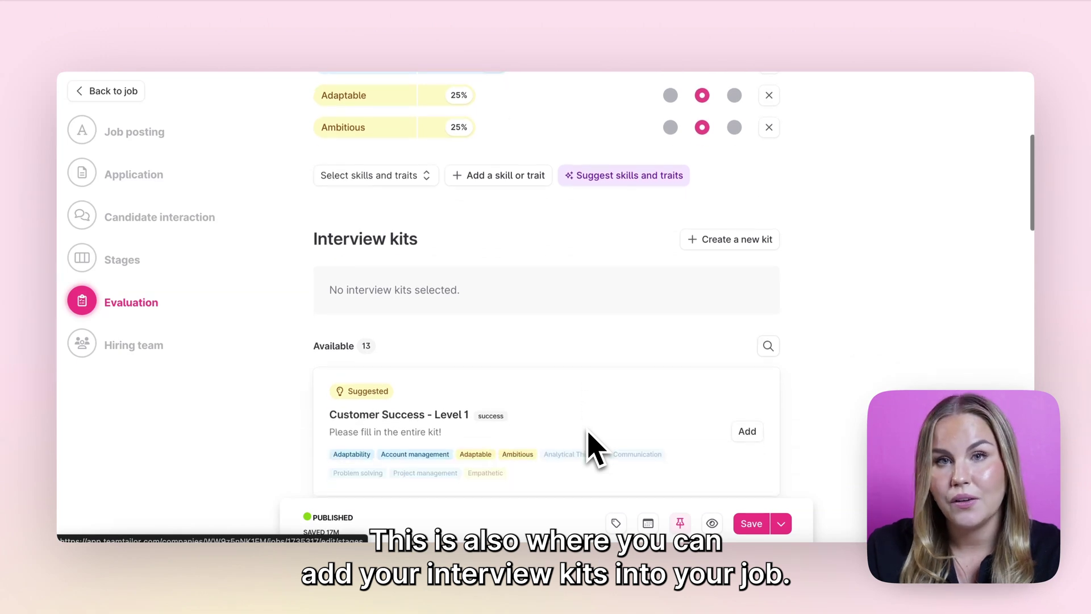
{"action": "scroll", "coordinate": [590, 433], "scroll_direction": "down", "scroll_amount": 1}
{"action": "scroll", "coordinate": [591, 449], "scroll_direction": "down", "scroll_amount": 2}
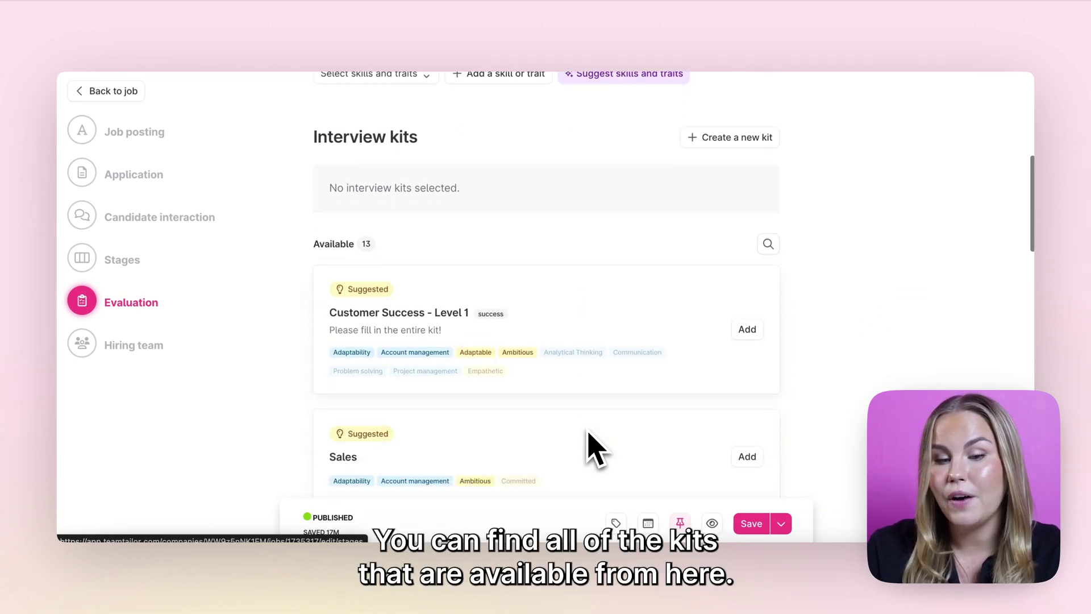
{"action": "scroll", "coordinate": [591, 449], "scroll_direction": "down", "scroll_amount": 2}
{"action": "scroll", "coordinate": [592, 449], "scroll_direction": "down", "scroll_amount": 3}
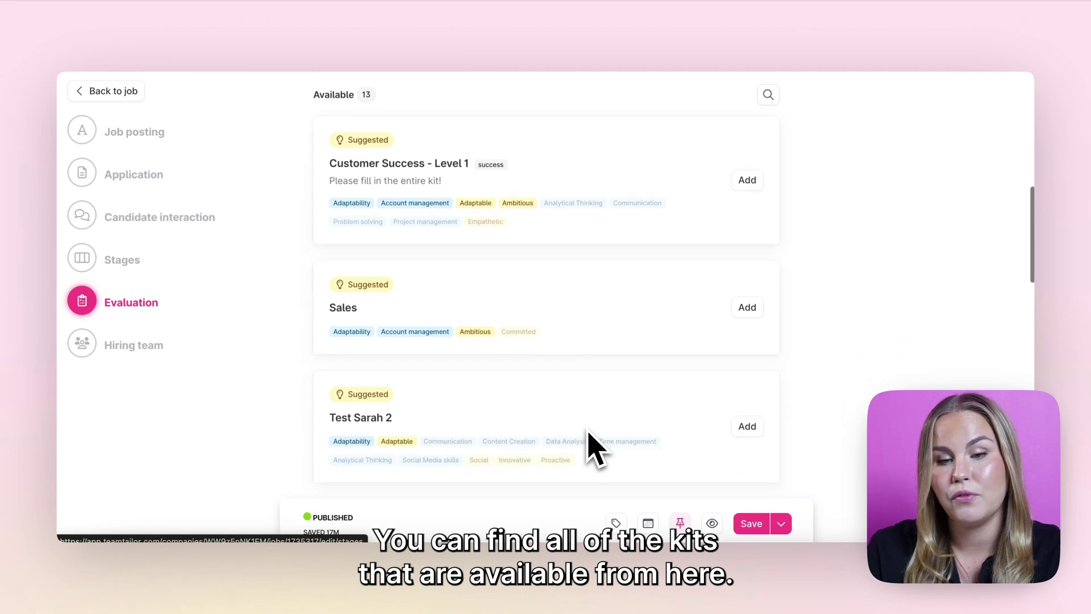
{"action": "scroll", "coordinate": [591, 449], "scroll_direction": "up", "scroll_amount": 3}
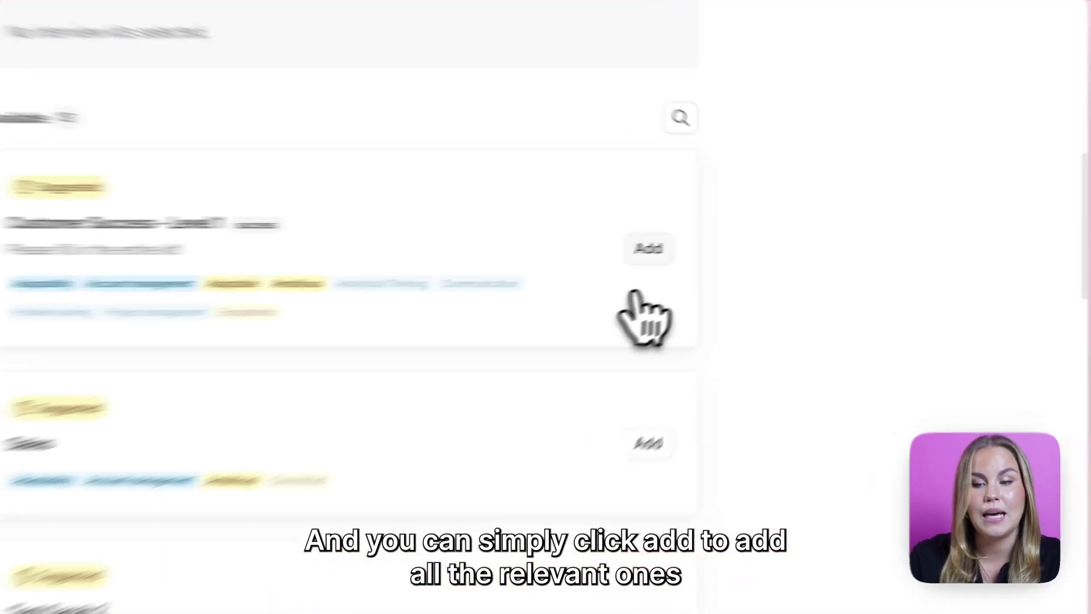
{"action": "left_click", "coordinate": [745, 236]}
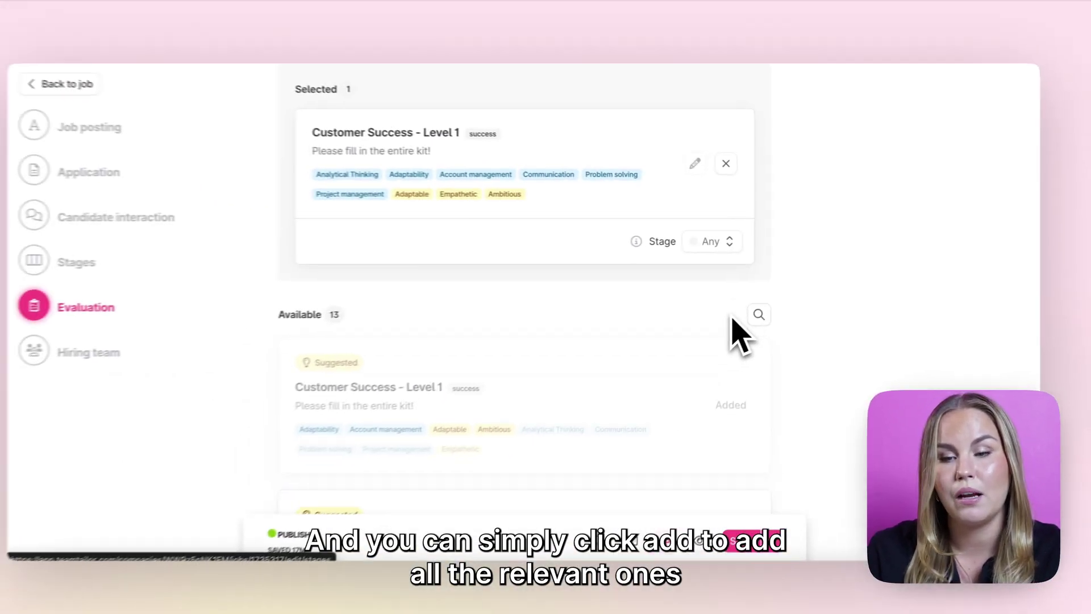
{"action": "scroll", "coordinate": [738, 335], "scroll_direction": "down", "scroll_amount": 2}
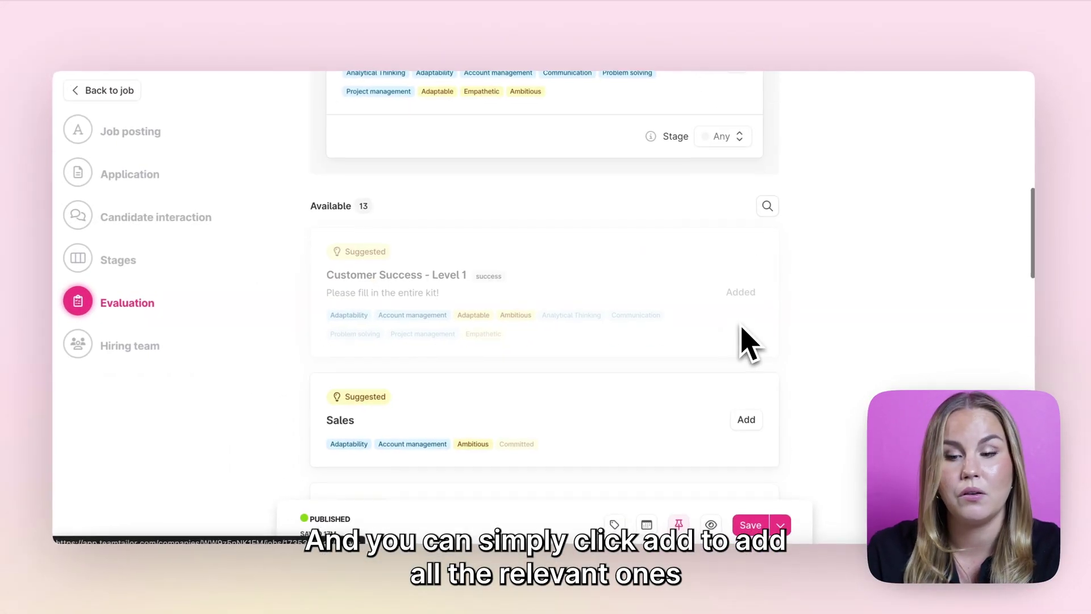
{"action": "scroll", "coordinate": [749, 421], "scroll_direction": "down", "scroll_amount": 1}
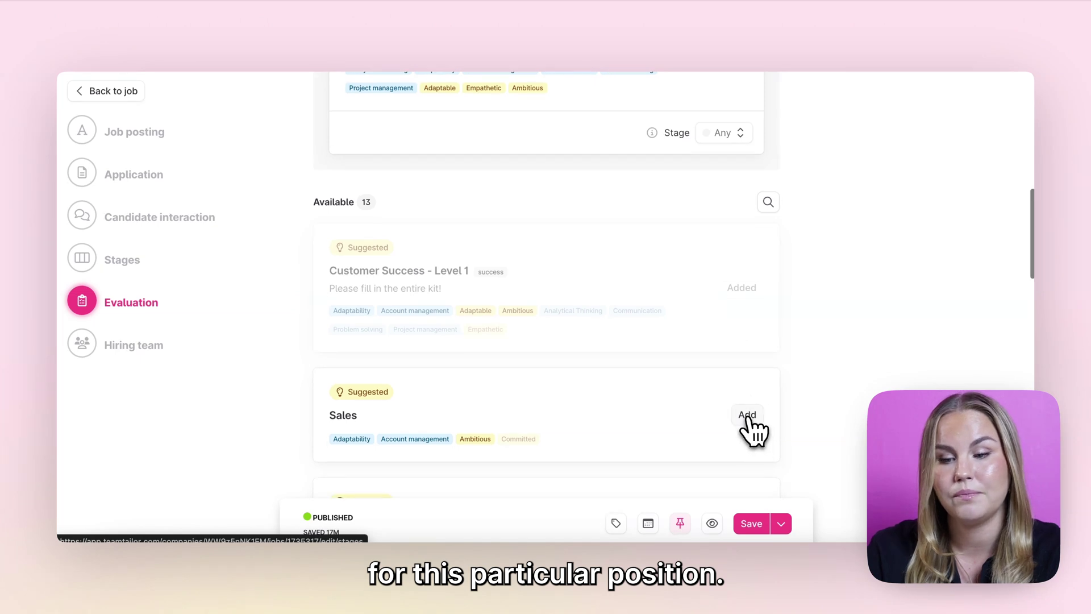
{"action": "left_click", "coordinate": [748, 415]}
{"action": "scroll", "coordinate": [799, 354], "scroll_direction": "up", "scroll_amount": 5}
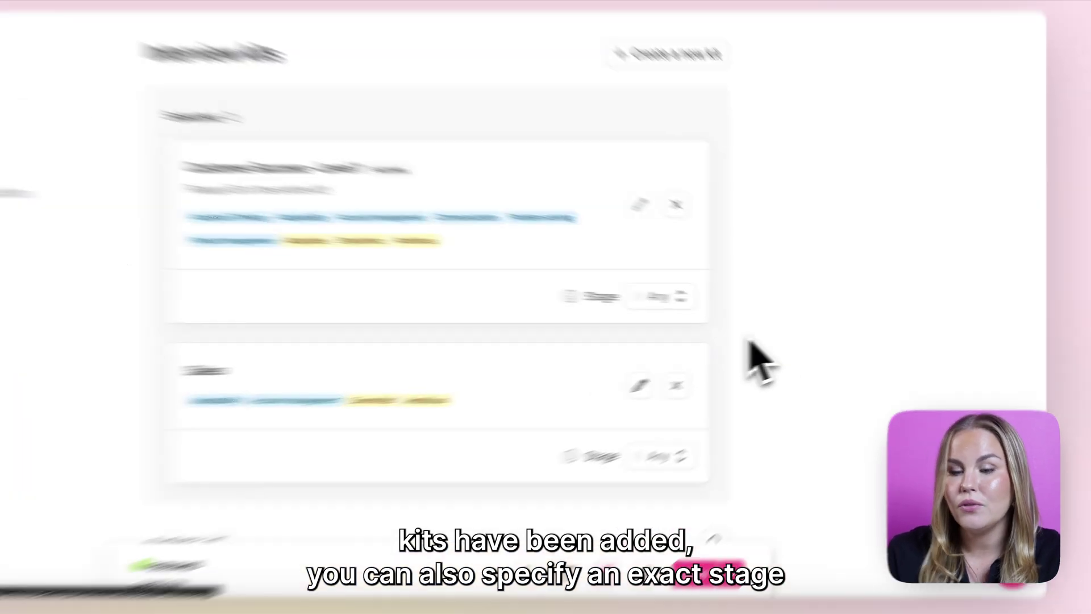
Assign Customer Success - Level 1 to the Interview stage and Sales to Screening
{"action": "left_click", "coordinate": [723, 301]}
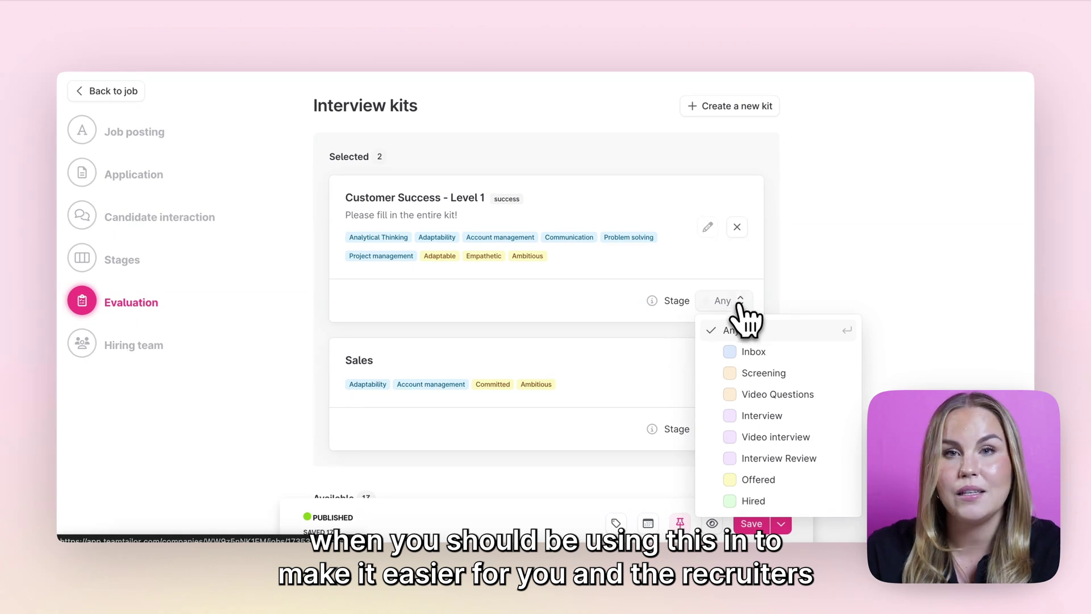
{"action": "left_click", "coordinate": [762, 416]}
{"action": "left_click", "coordinate": [728, 271]}
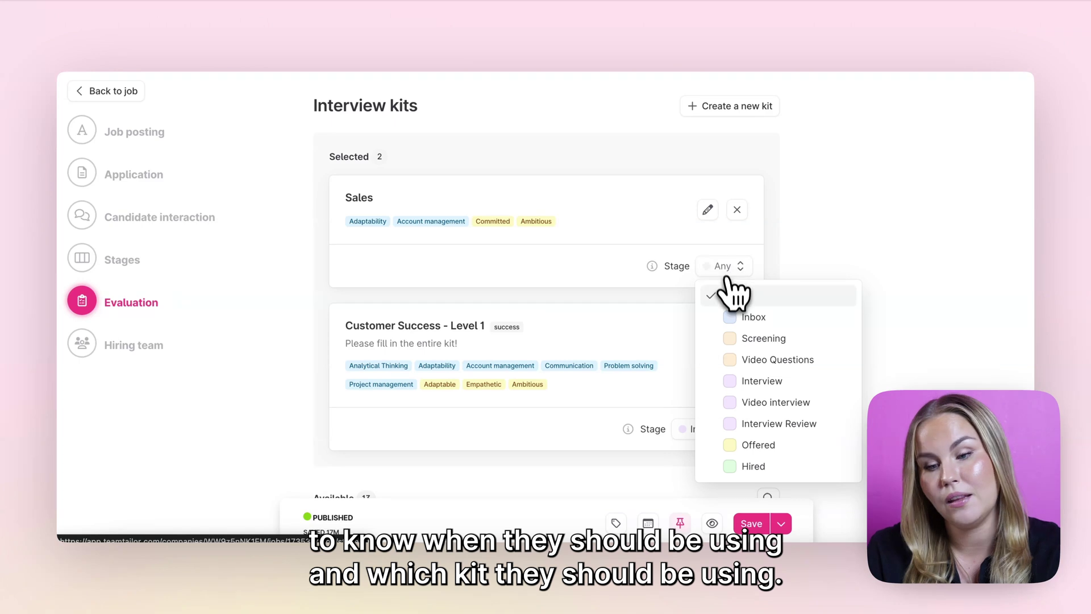
{"action": "left_click", "coordinate": [761, 341]}
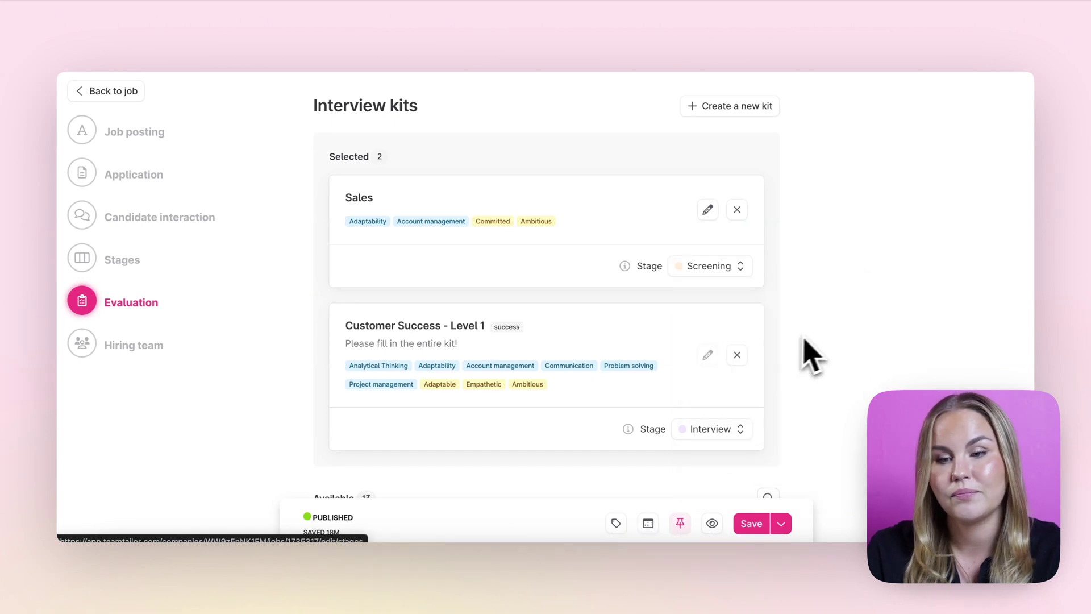
{"action": "scroll", "coordinate": [818, 352], "scroll_direction": "up", "scroll_amount": 2}
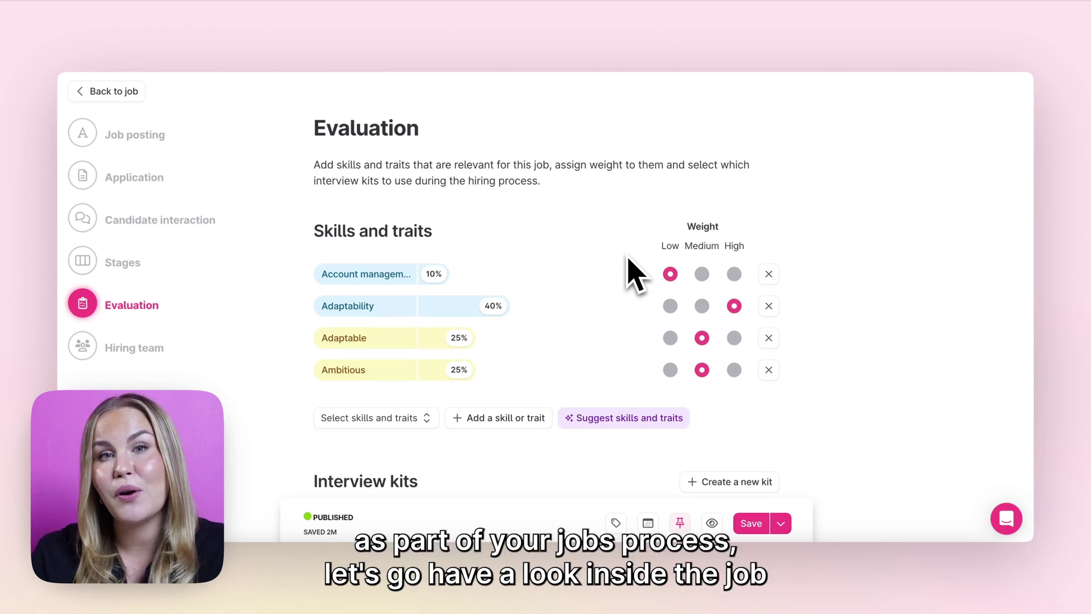
Go to the jobs list and open the Marketing Manager job's candidate pipeline board
{"action": "scroll", "coordinate": [558, 226], "scroll_direction": "up", "scroll_amount": 2}
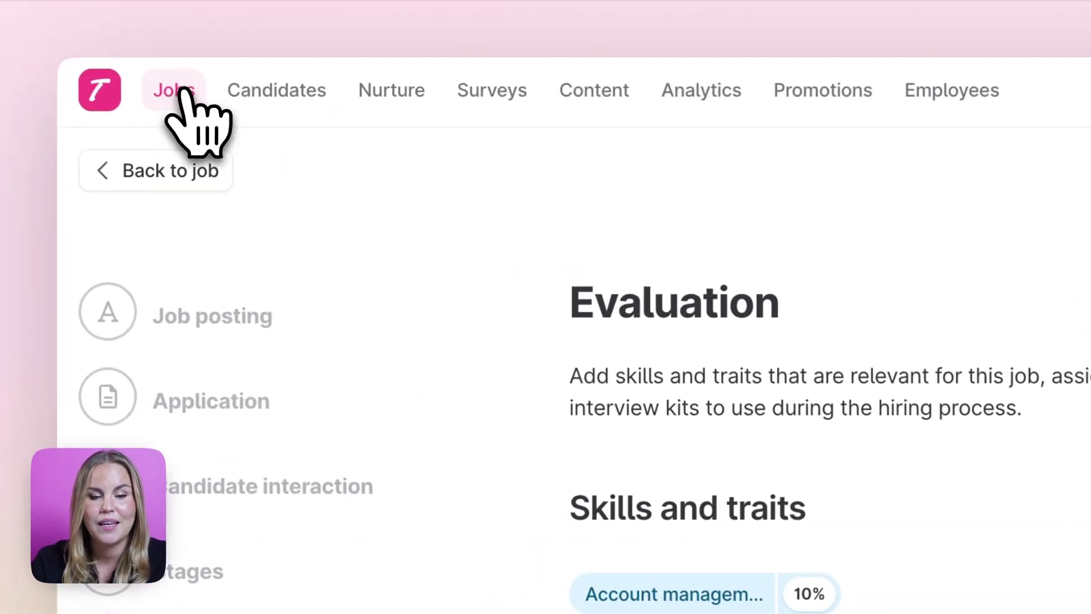
{"action": "left_click", "coordinate": [182, 93]}
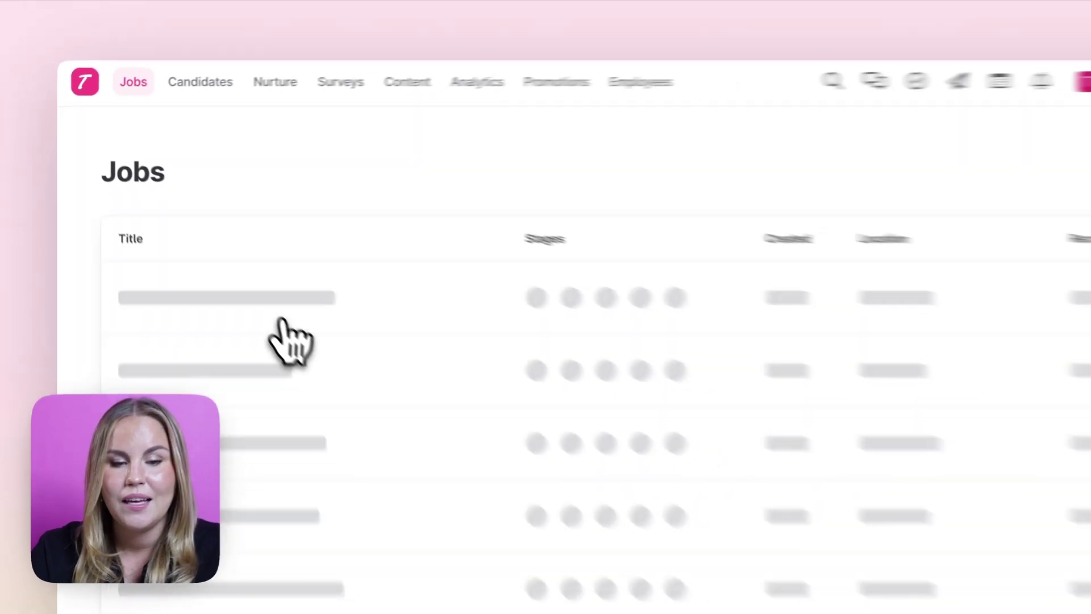
{"action": "left_click", "coordinate": [358, 322]}
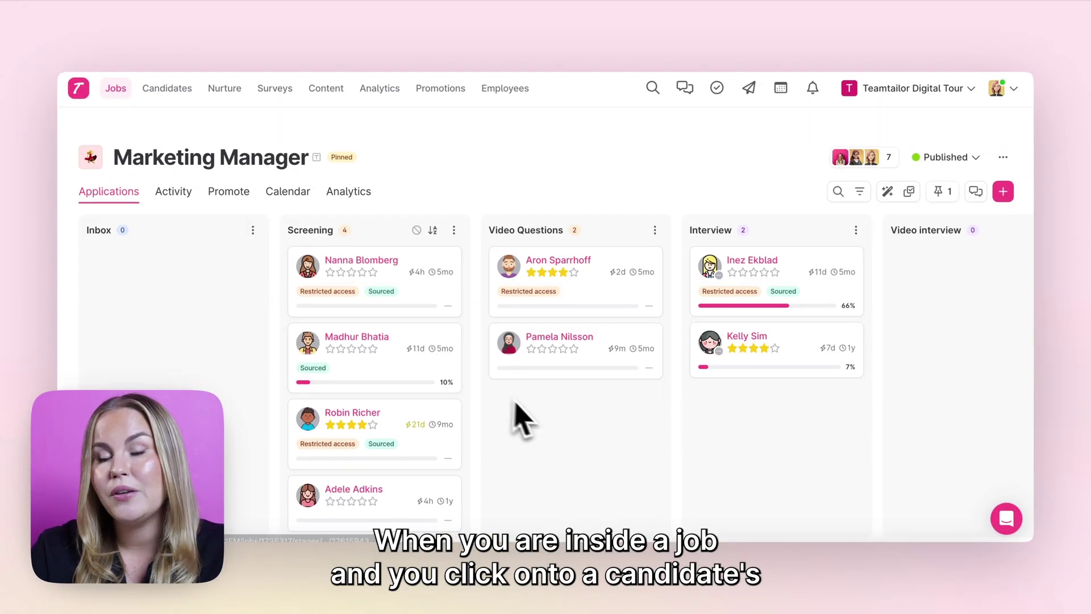
Open the second Video Questions candidate's profile and start Customer Success - Level 1 feedback
{"action": "left_click", "coordinate": [607, 353]}
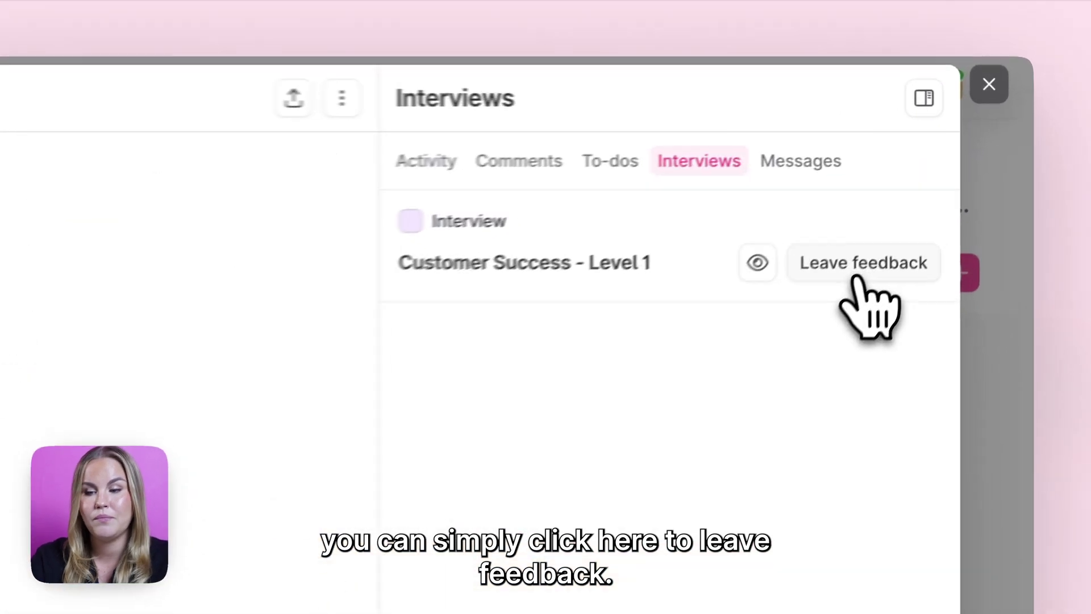
{"action": "left_click", "coordinate": [858, 268]}
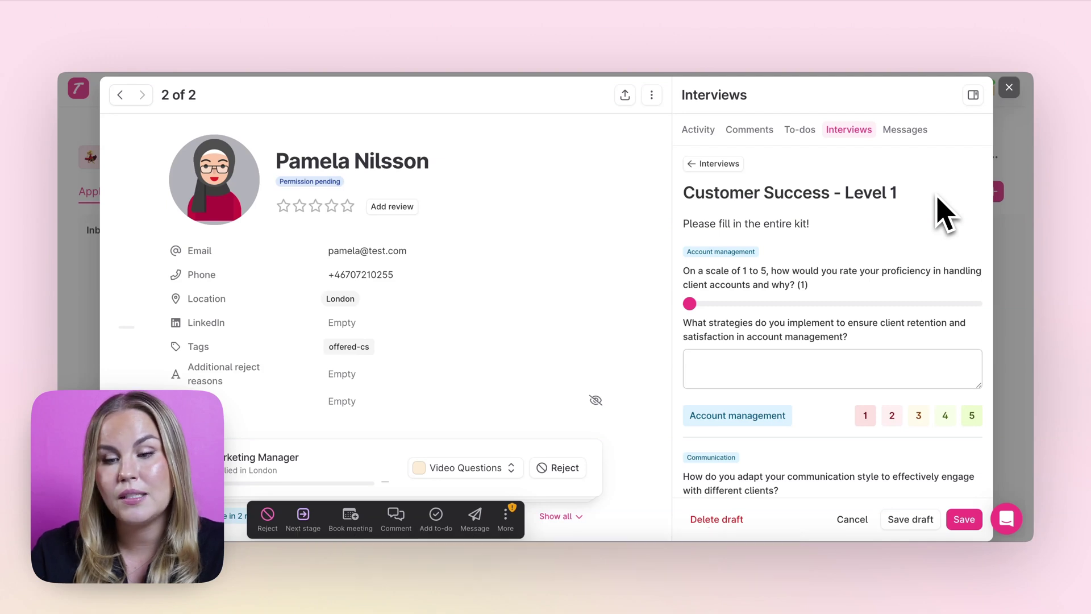
Rate client-account proficiency and Account management at 3, add a comment, and save the feedback
{"action": "scroll", "coordinate": [847, 298], "scroll_direction": "down", "scroll_amount": 1}
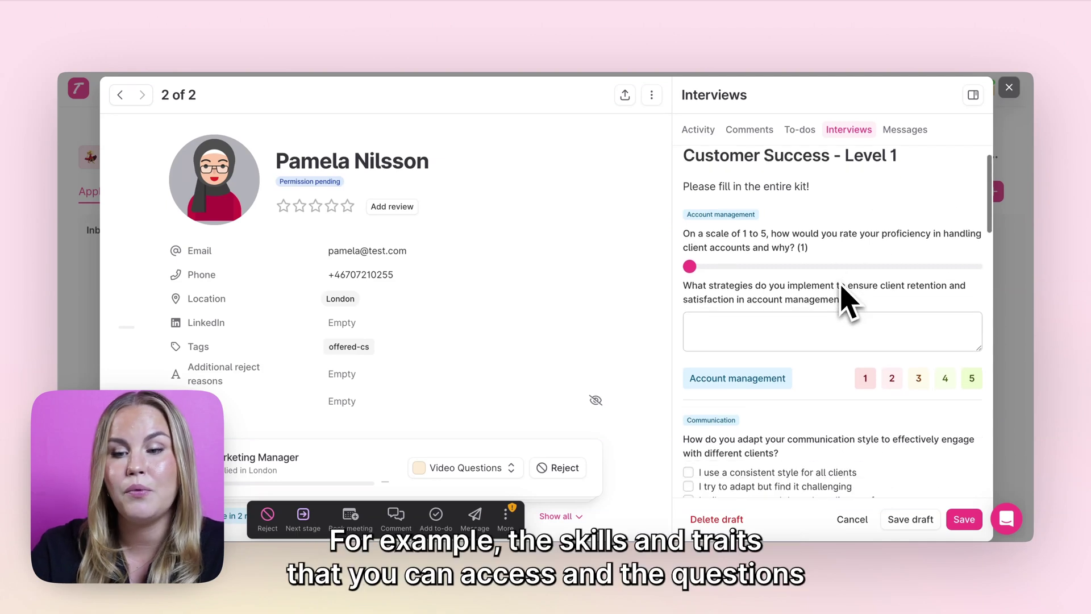
{"action": "left_click", "coordinate": [808, 270]}
{"action": "scroll", "coordinate": [811, 287], "scroll_direction": "down", "scroll_amount": 2}
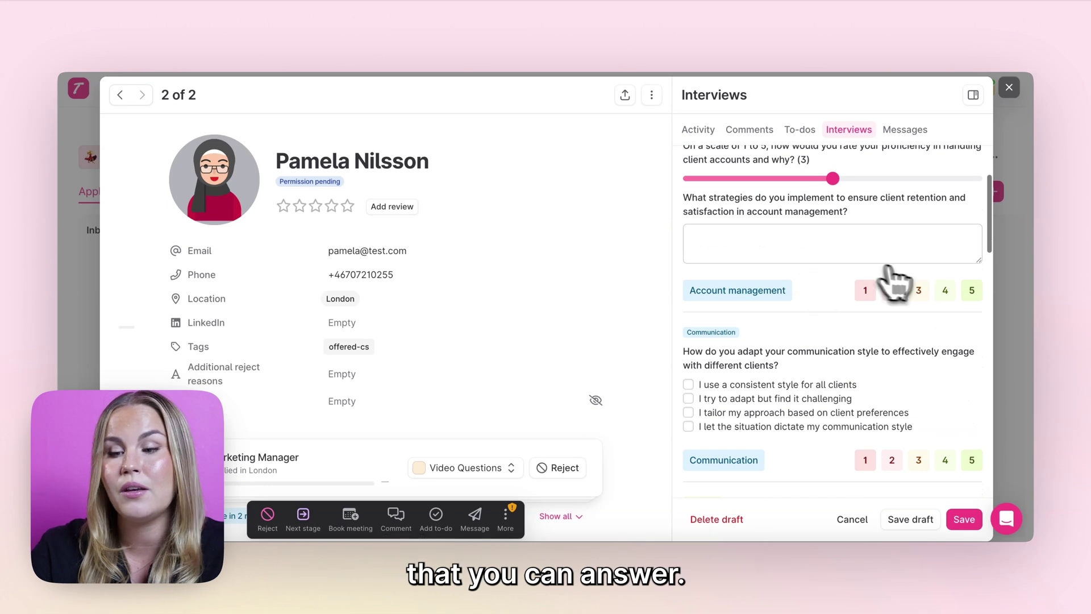
{"action": "left_click", "coordinate": [918, 291]}
{"action": "scroll", "coordinate": [833, 418], "scroll_direction": "down", "scroll_amount": 10}
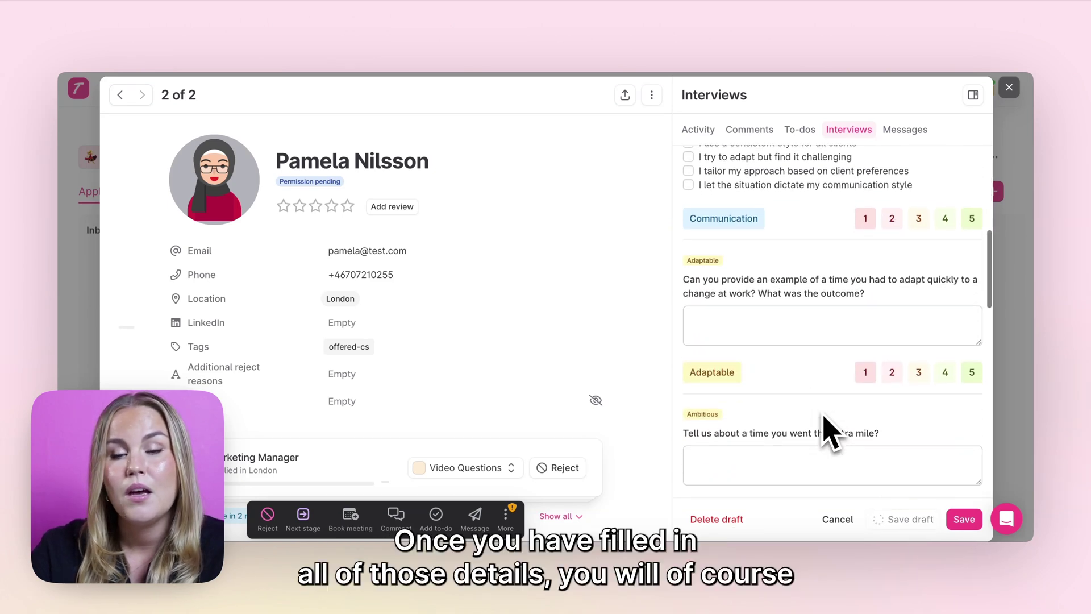
{"action": "scroll", "coordinate": [830, 435], "scroll_direction": "down", "scroll_amount": 7}
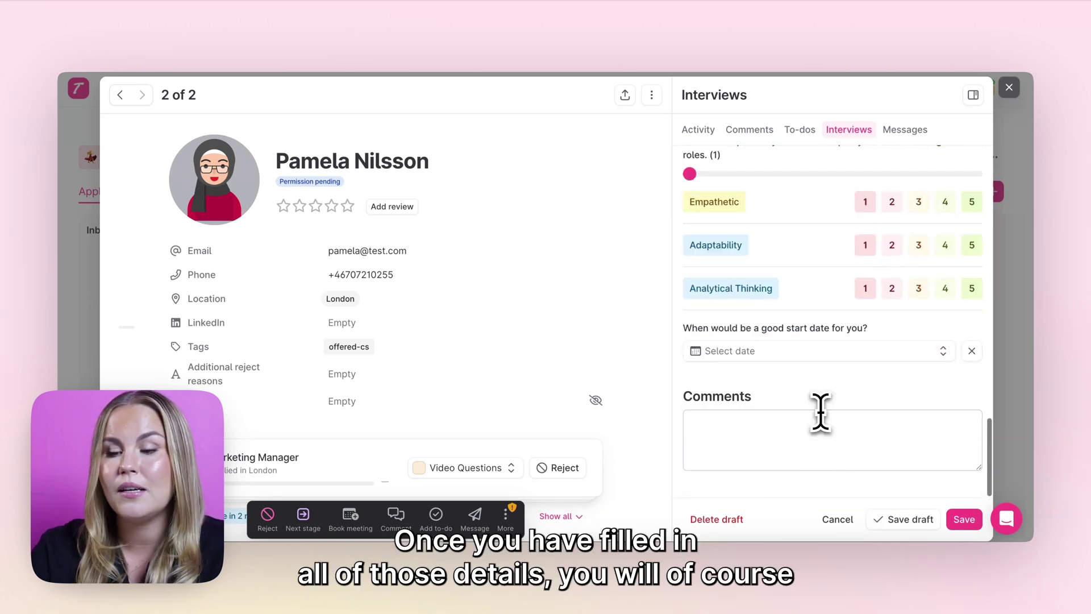
{"action": "left_click", "coordinate": [800, 434]}
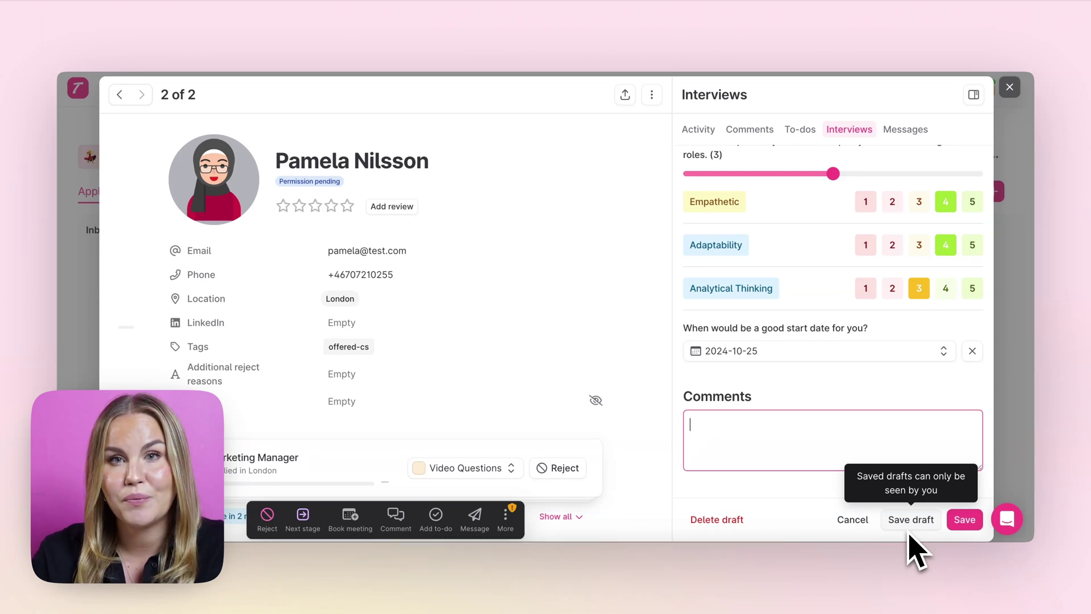
{"action": "left_click", "coordinate": [967, 522]}
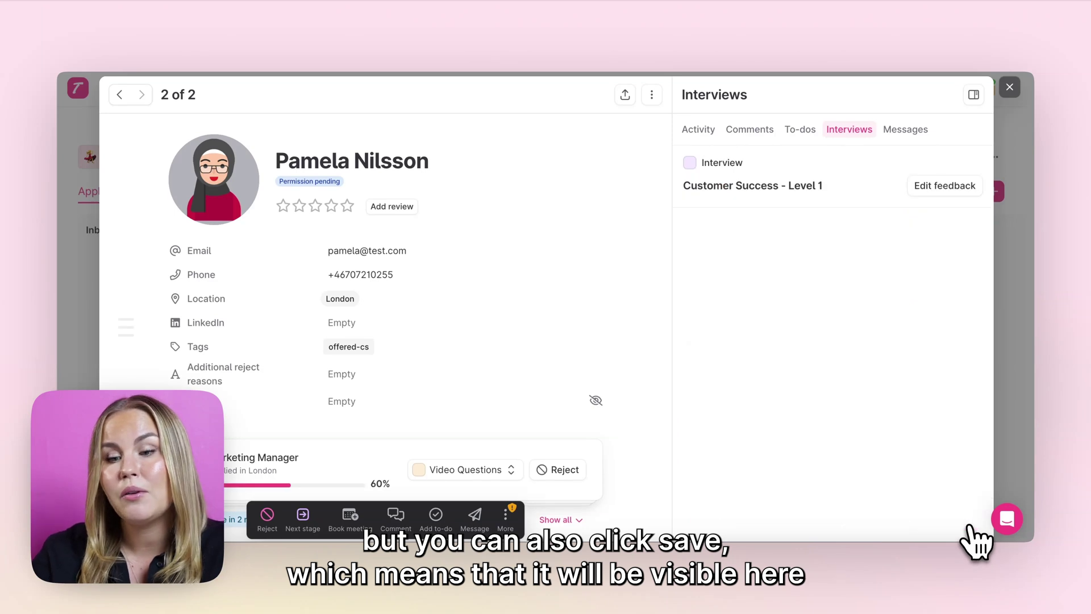
Show the interview feedback answers in the job match breakdown: Adaptability 4.0, other skills 3.0
{"action": "scroll", "coordinate": [606, 455], "scroll_direction": "down", "scroll_amount": 5}
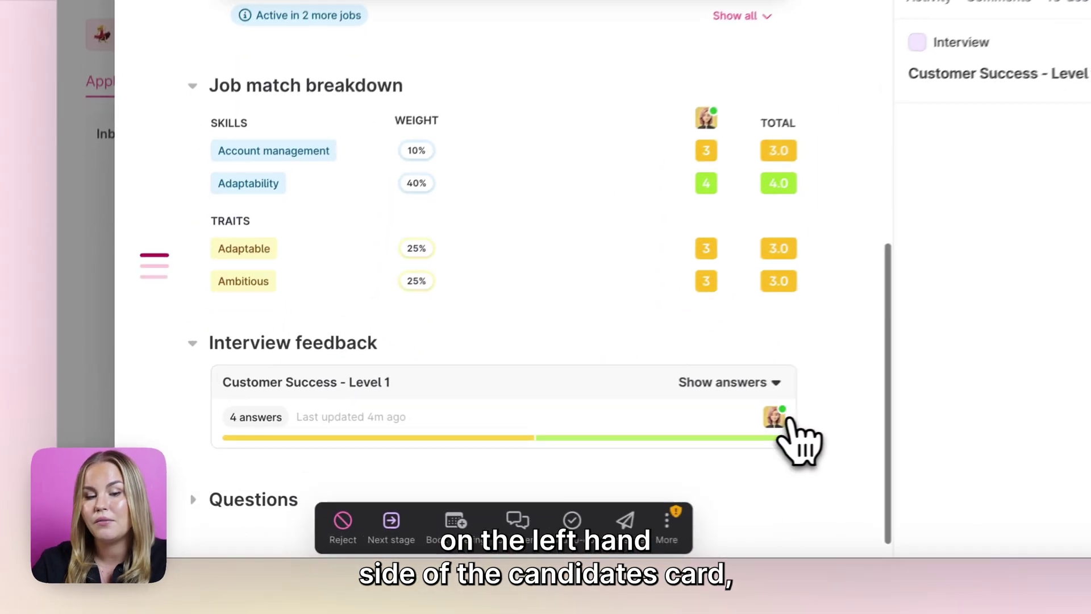
{"action": "left_click", "coordinate": [763, 382]}
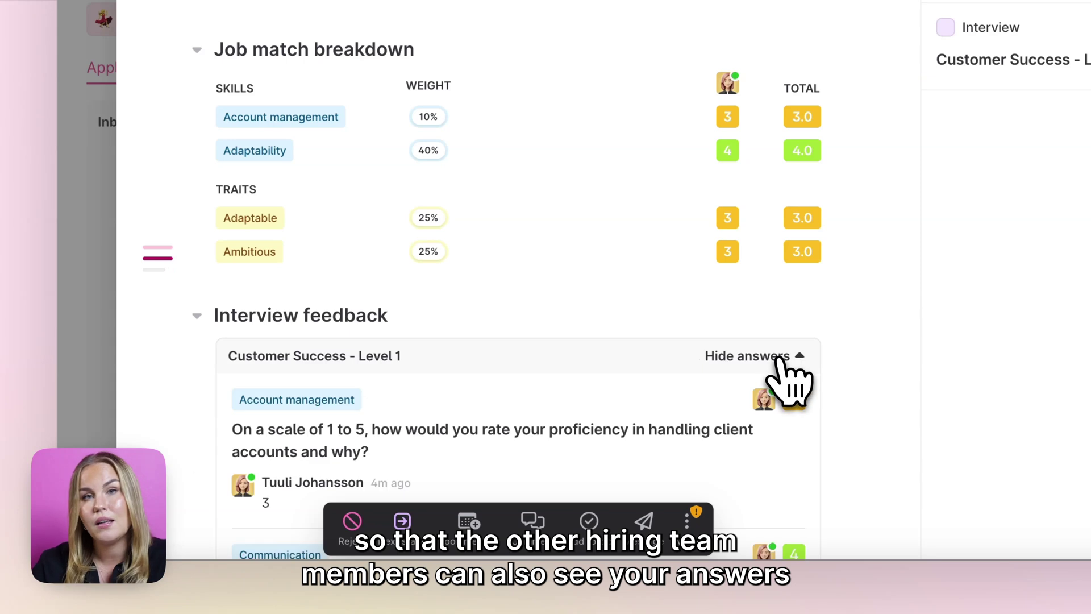
{"action": "scroll", "coordinate": [780, 361], "scroll_direction": "down", "scroll_amount": 1}
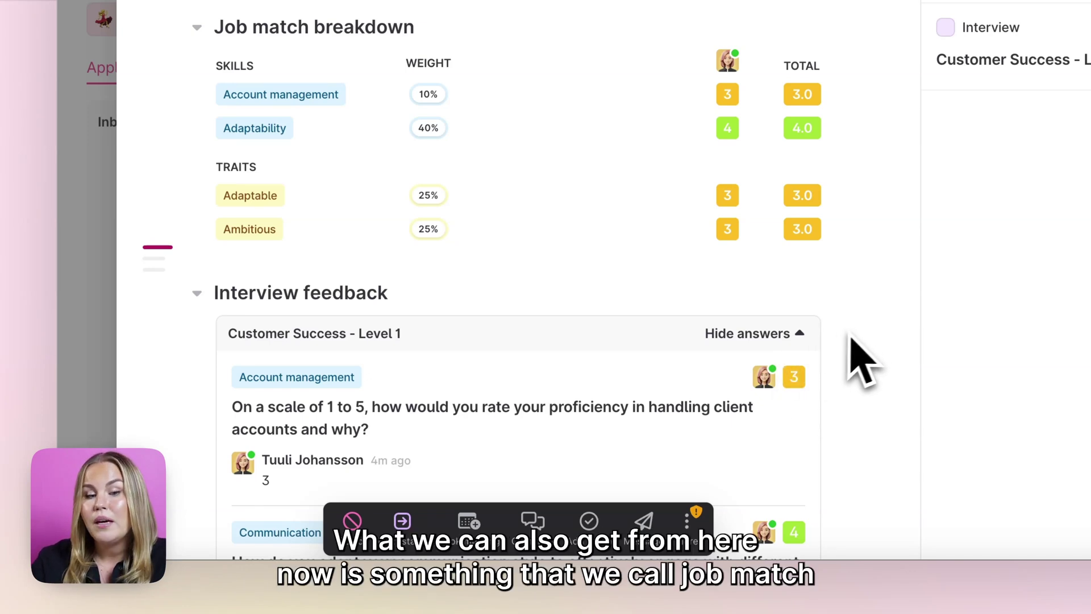
{"action": "scroll", "coordinate": [856, 319], "scroll_direction": "up", "scroll_amount": 3}
{"action": "scroll", "coordinate": [861, 347], "scroll_direction": "up", "scroll_amount": 1}
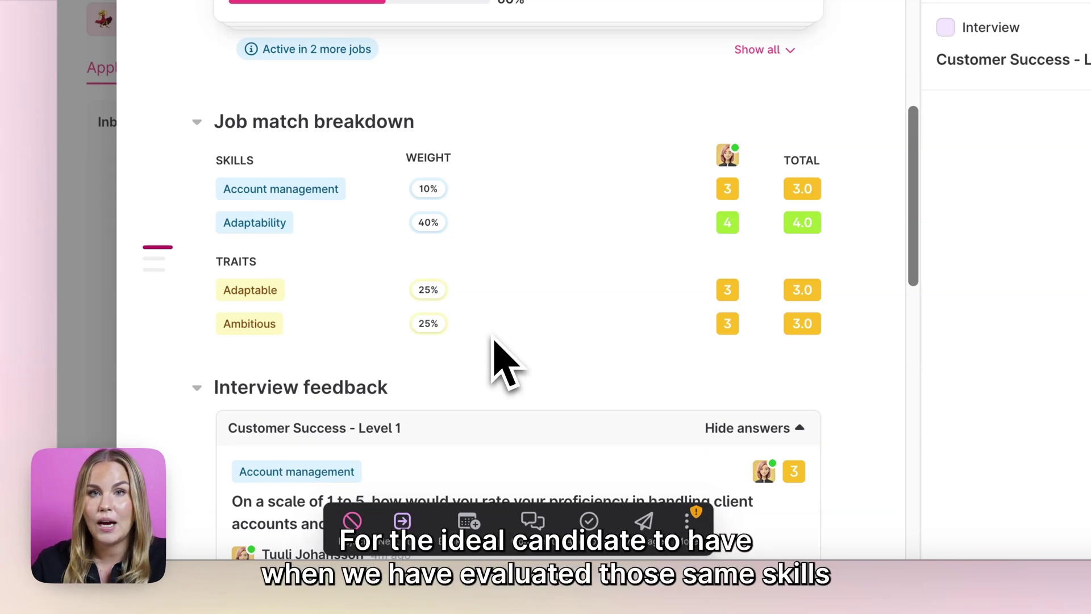
{"action": "scroll", "coordinate": [568, 352], "scroll_direction": "down", "scroll_amount": 5}
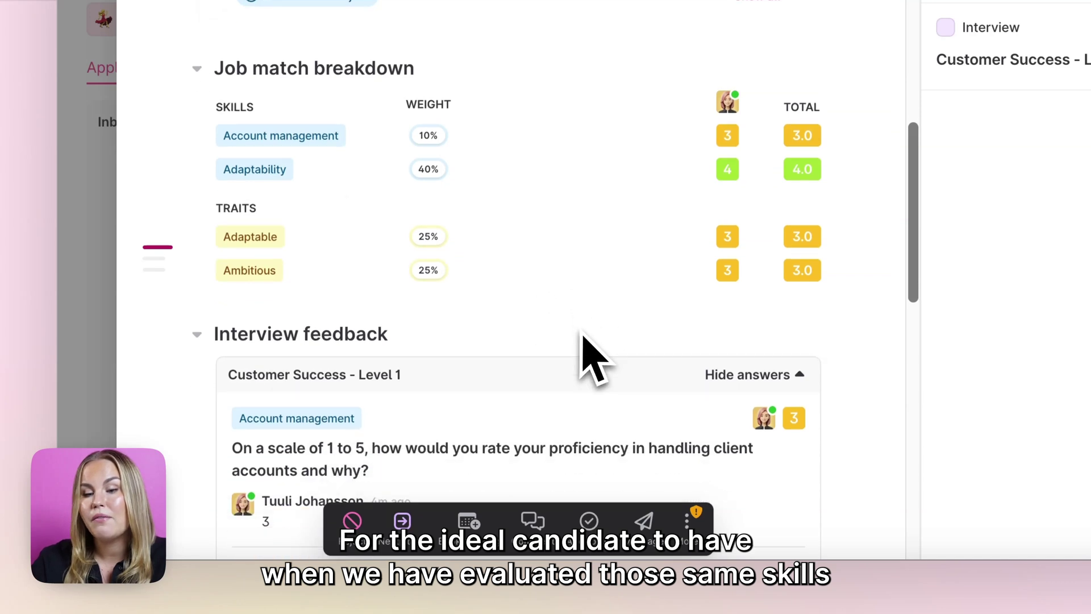
{"action": "scroll", "coordinate": [583, 335], "scroll_direction": "down", "scroll_amount": 3}
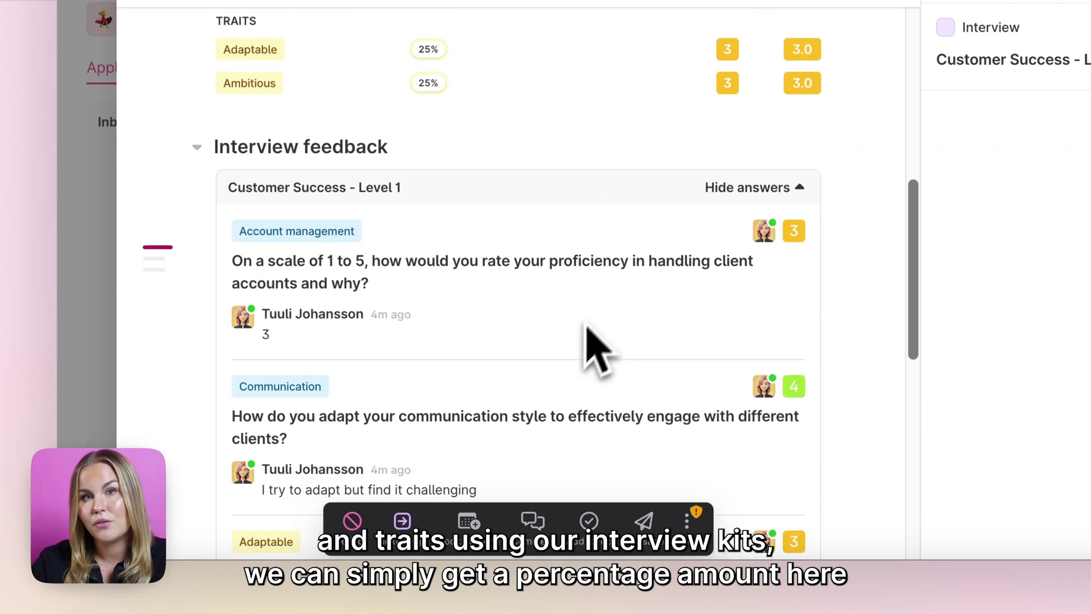
{"action": "scroll", "coordinate": [664, 281], "scroll_direction": "up", "scroll_amount": 12}
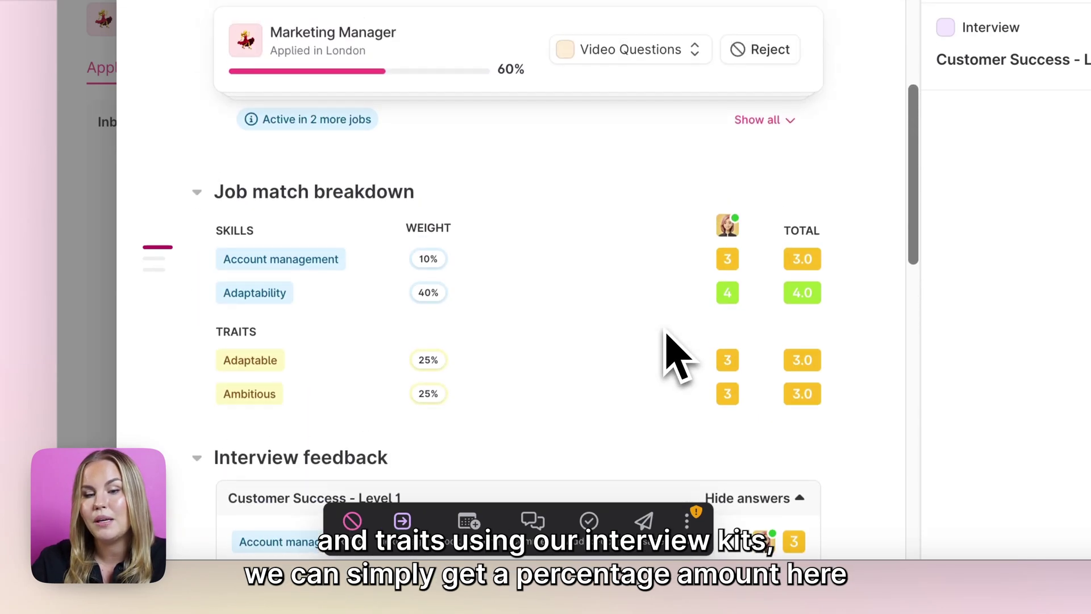